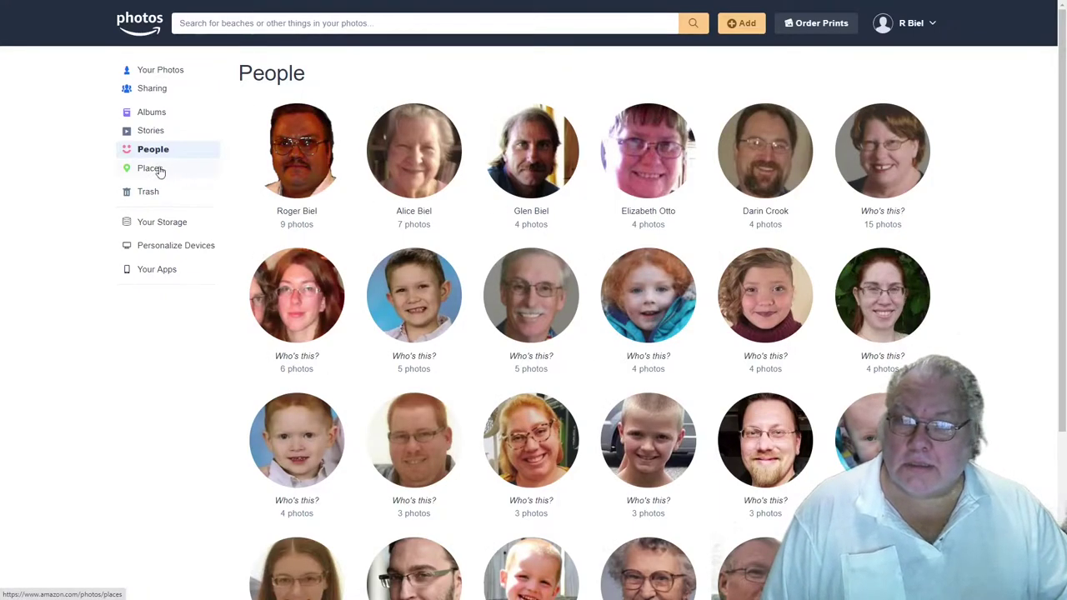
View the Places collection and check the current storage usage.
left_click(143, 170)
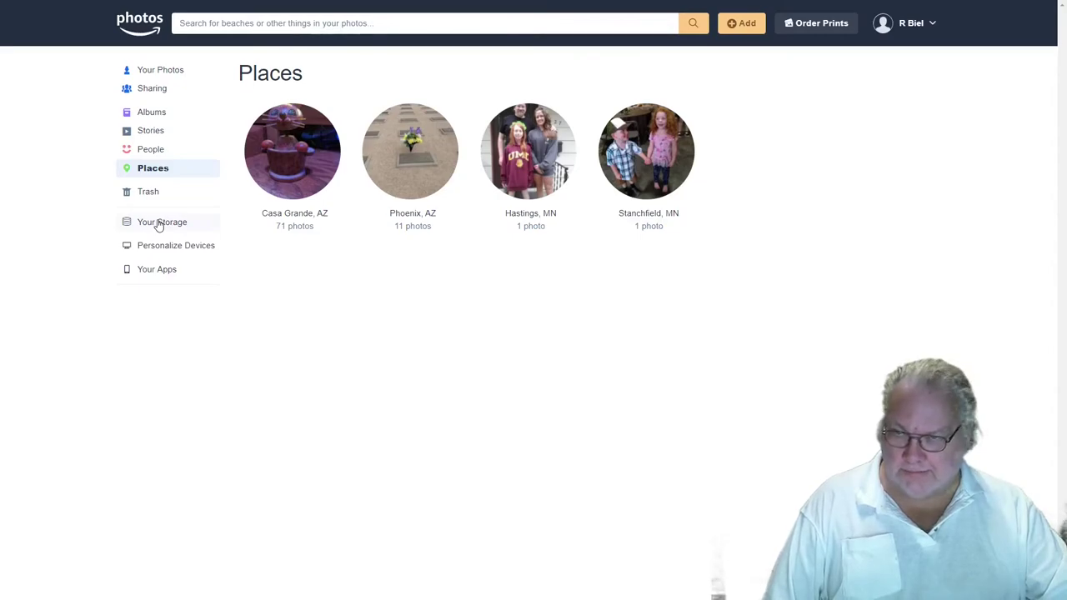
left_click(158, 225)
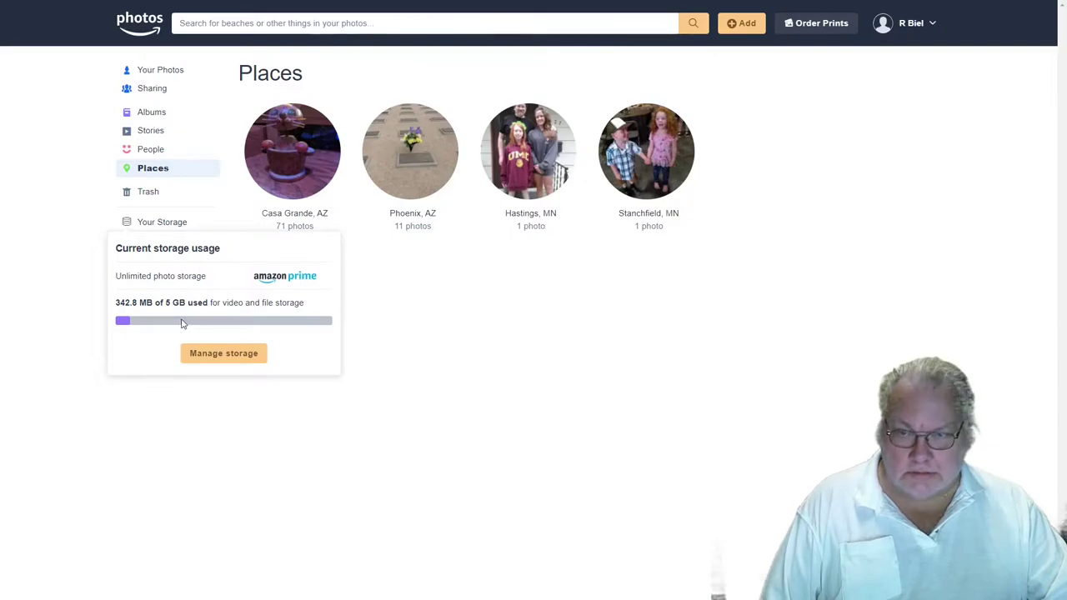
left_click(383, 333)
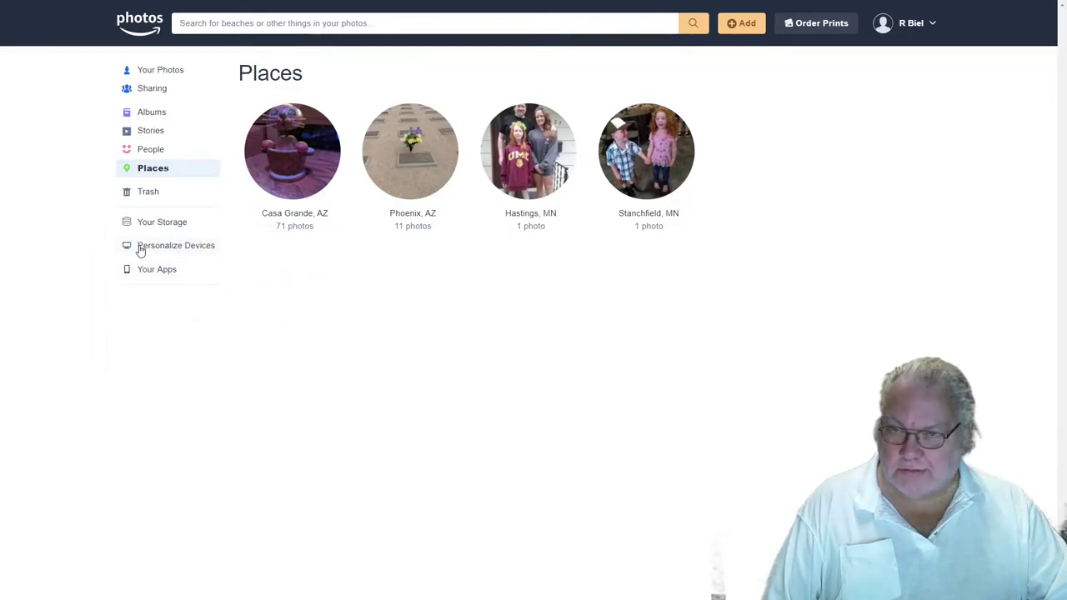
Review the Echo Show & Fire TV devices available for personalization and look at the apps information.
left_click(141, 250)
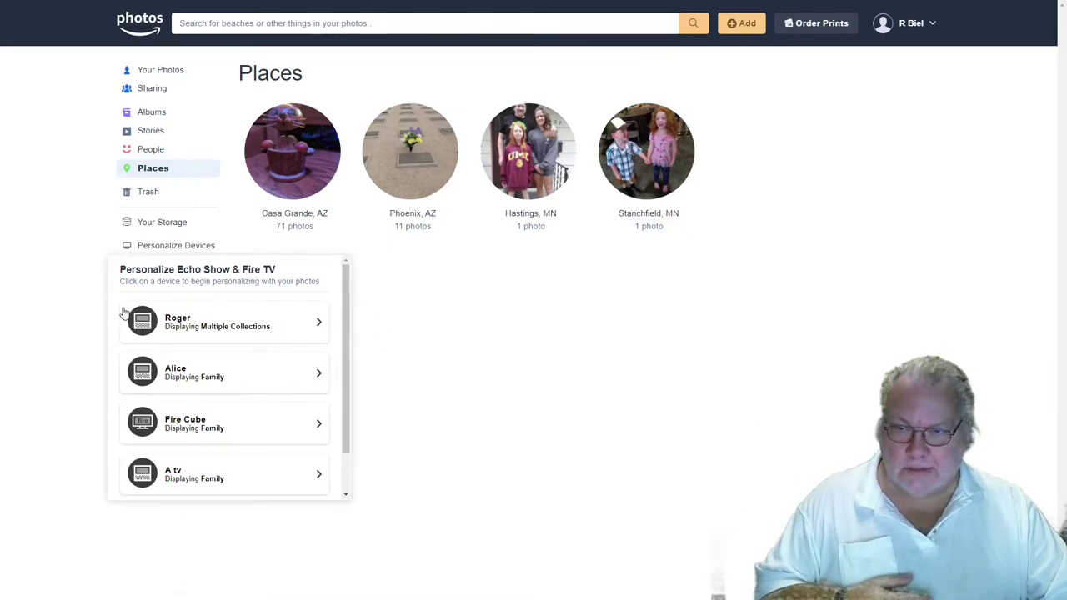
left_click(74, 258)
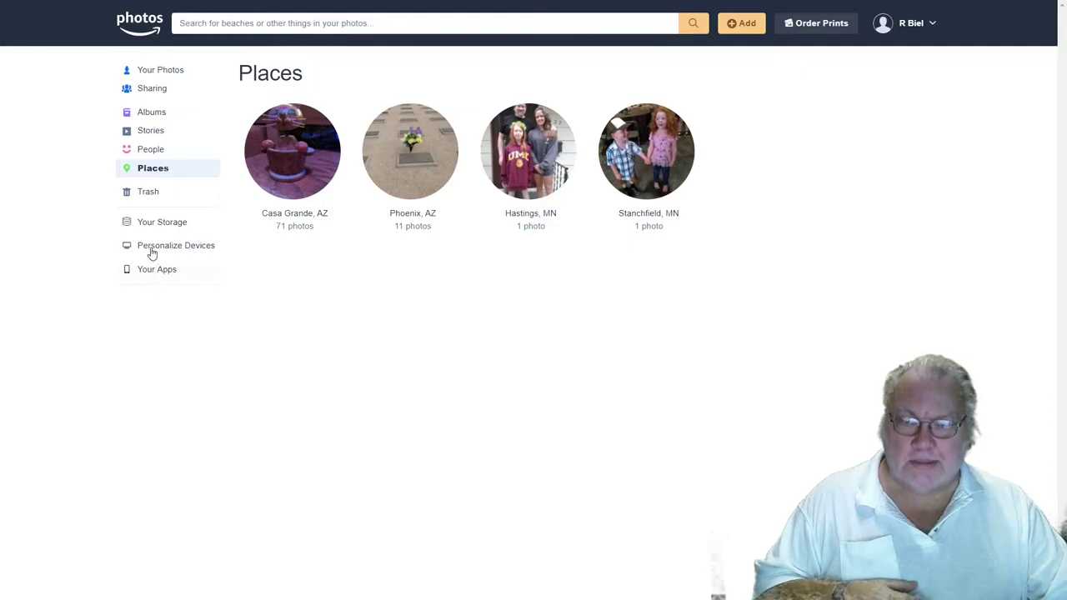
left_click(155, 278)
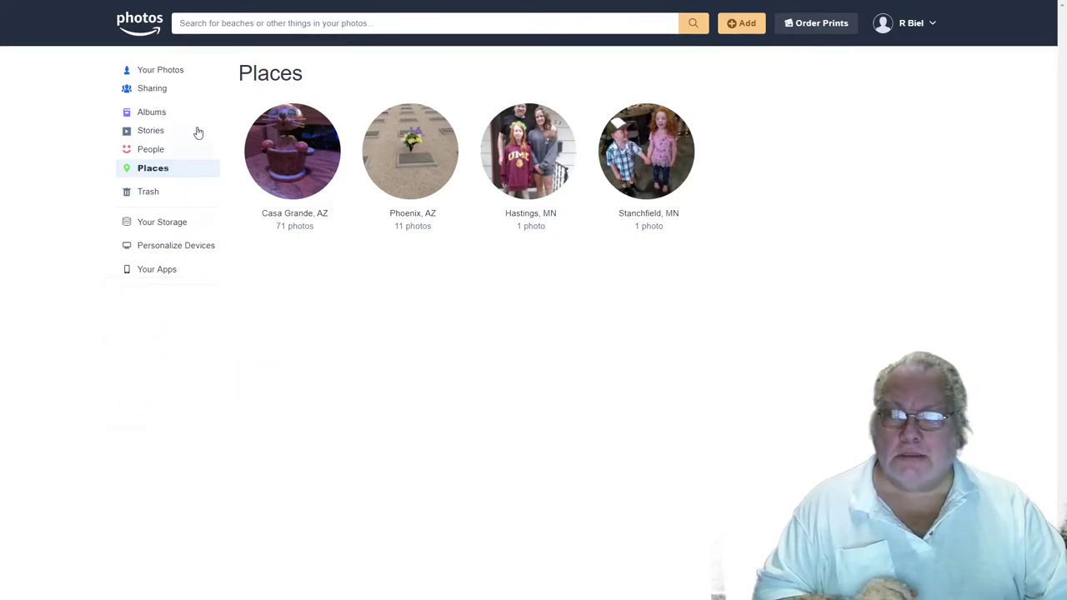
Open the Oct 3 photo of the child in the maroon sweater and review its Link, Family Vault, Email and Facebook sharing options.
left_click(166, 70)
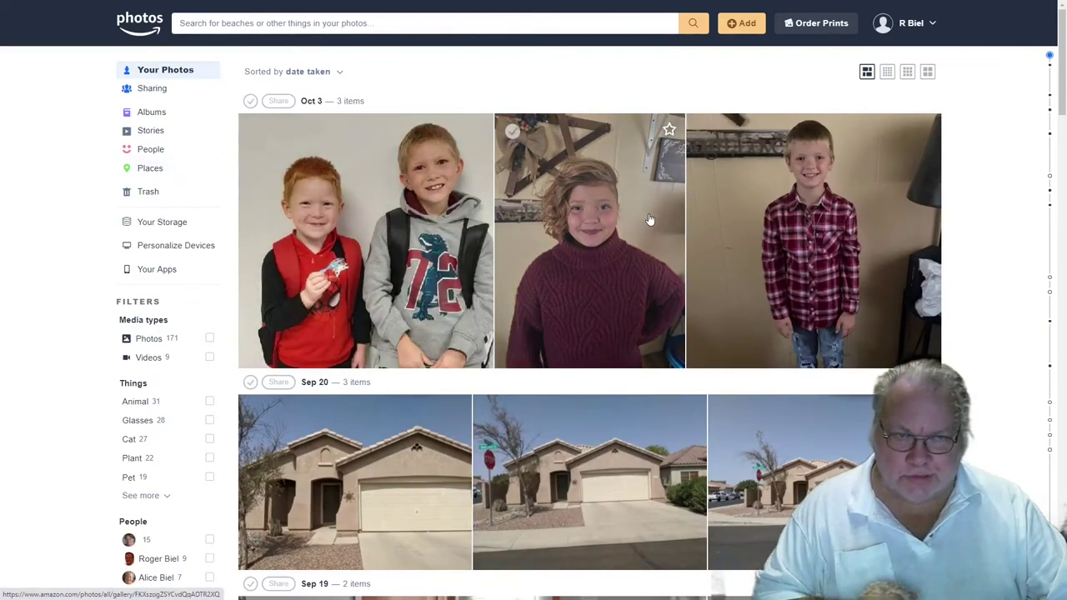
left_click(661, 216)
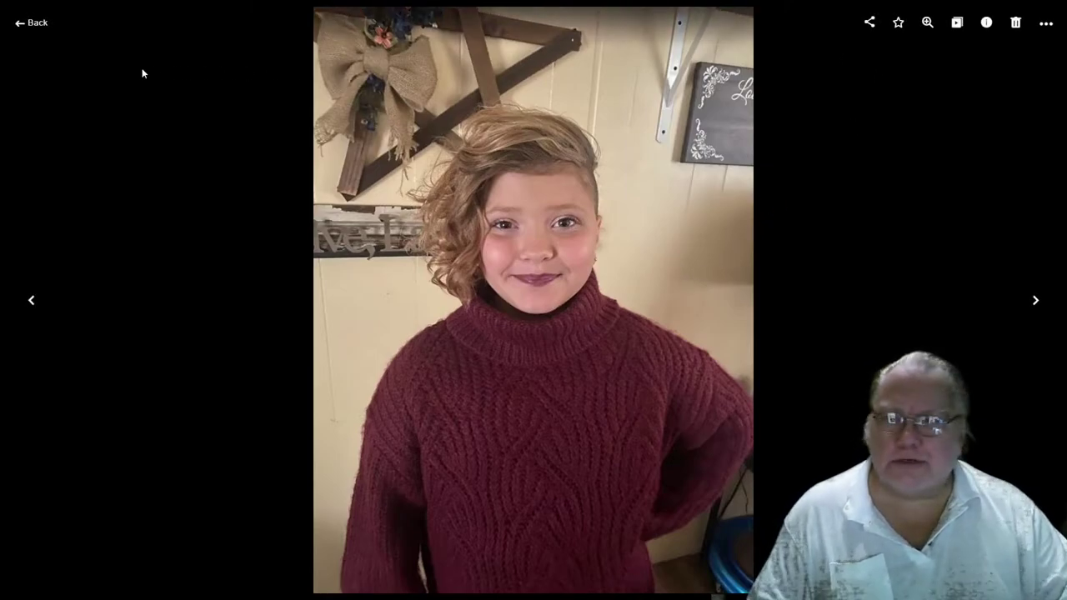
left_click(870, 24)
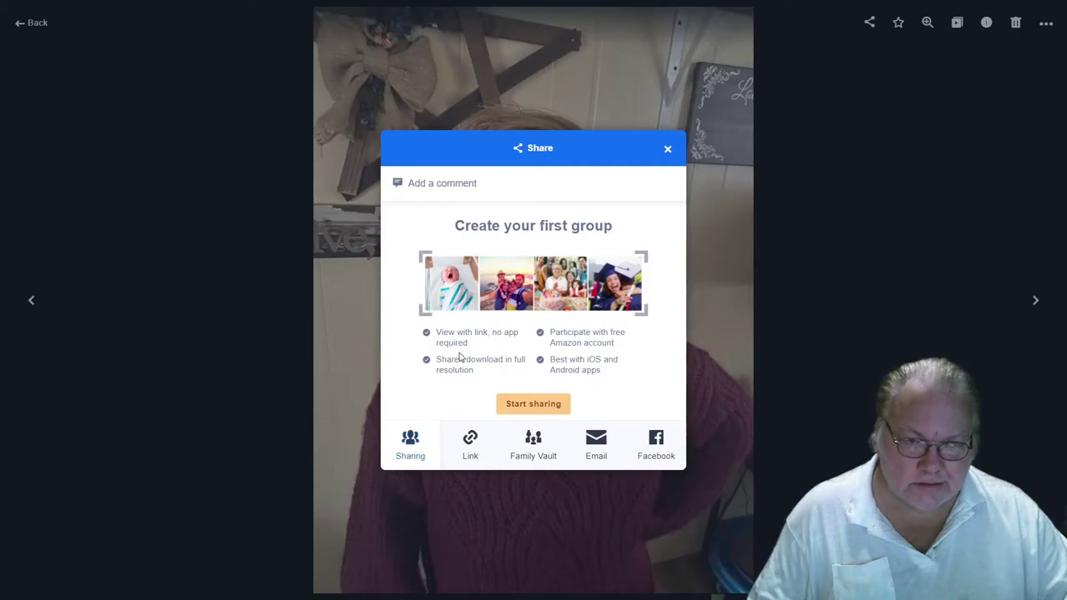
left_click(467, 438)
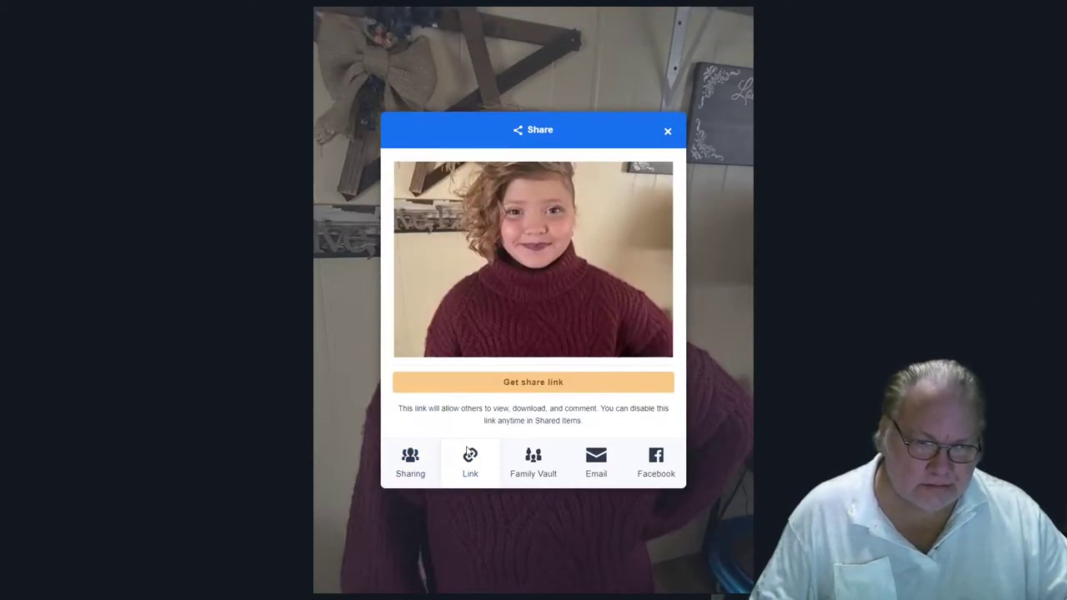
left_click(542, 463)
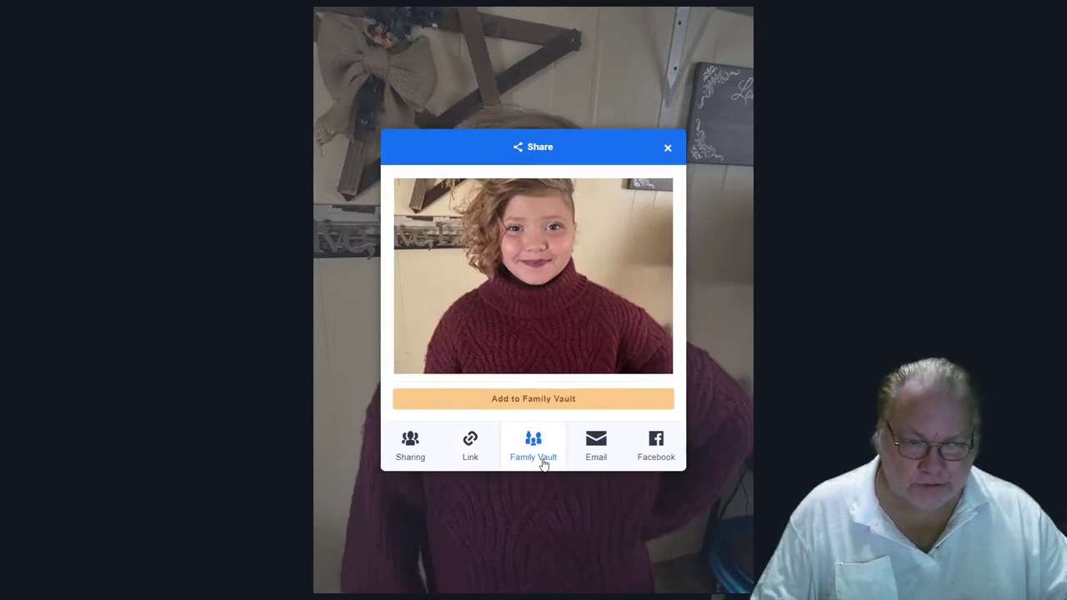
left_click(596, 450)
left_click(657, 446)
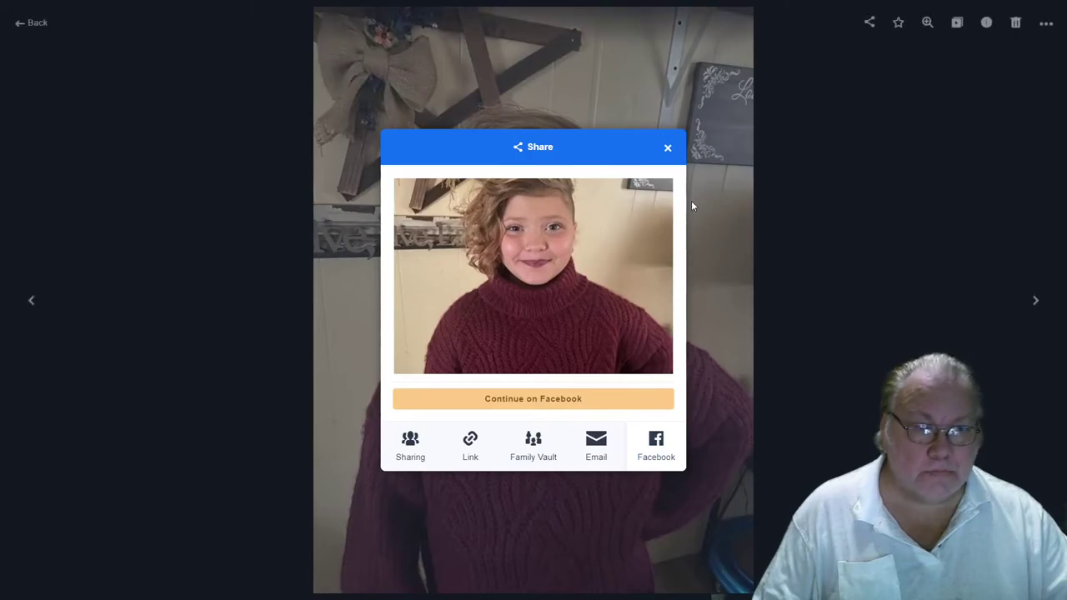
left_click(668, 147)
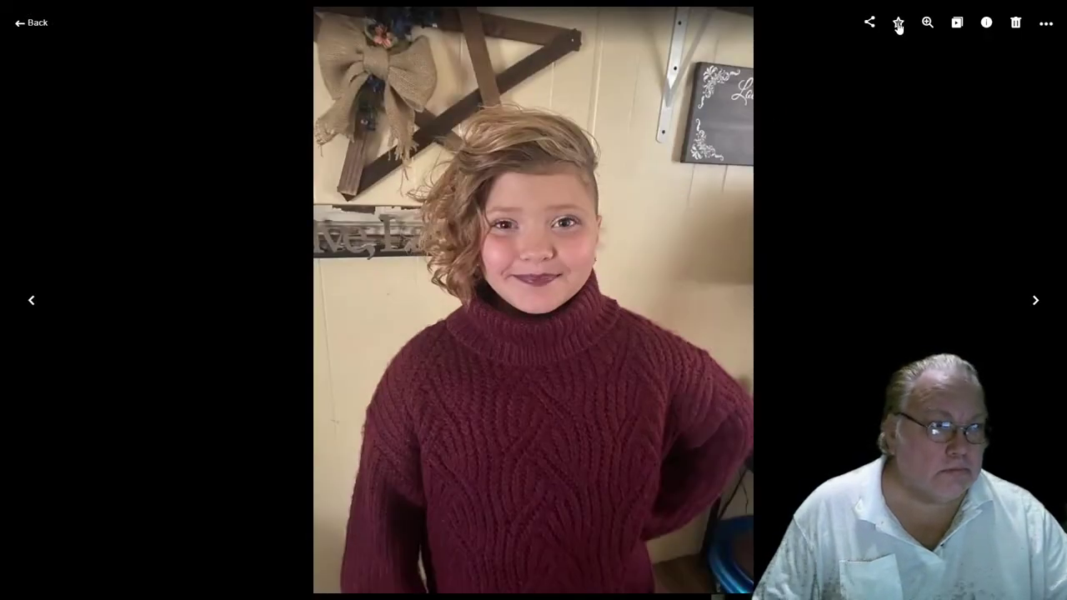
Inspect the photo at higher magnification and view its people, album, group and file information.
left_click(925, 25)
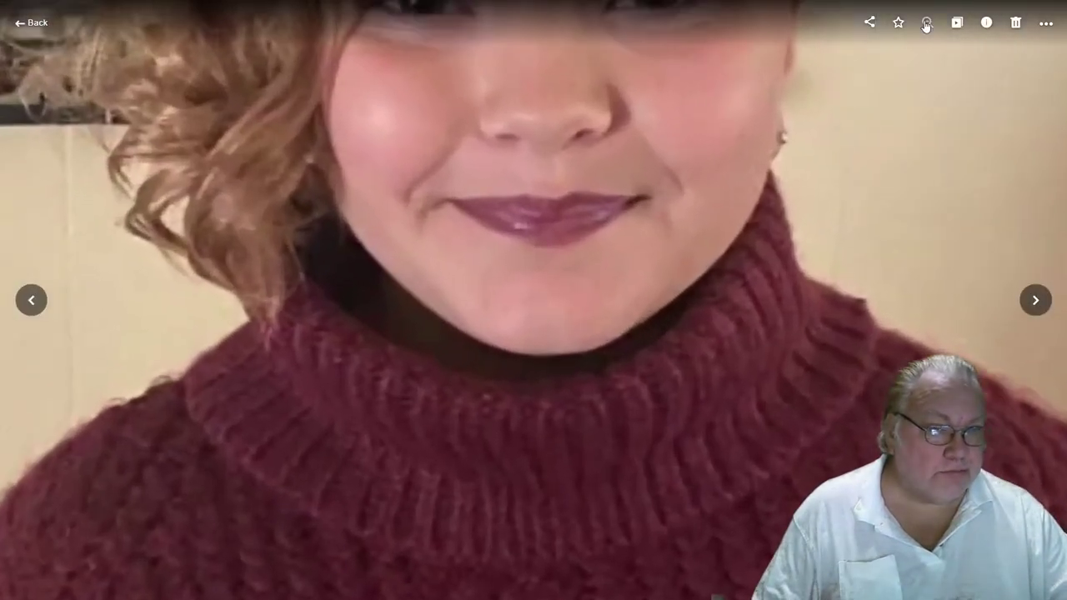
left_click(927, 24)
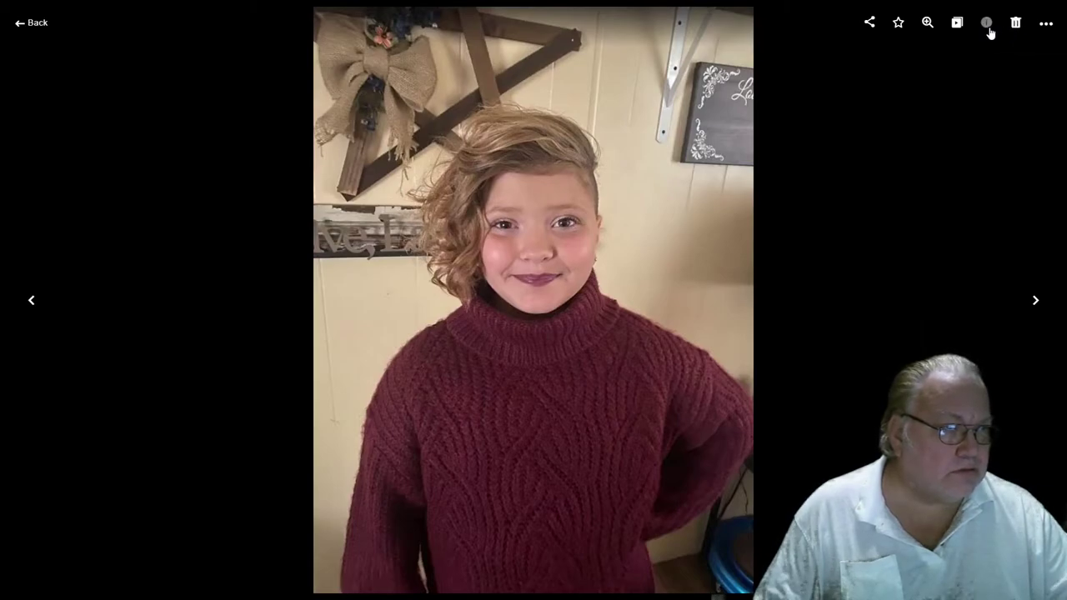
left_click(989, 30)
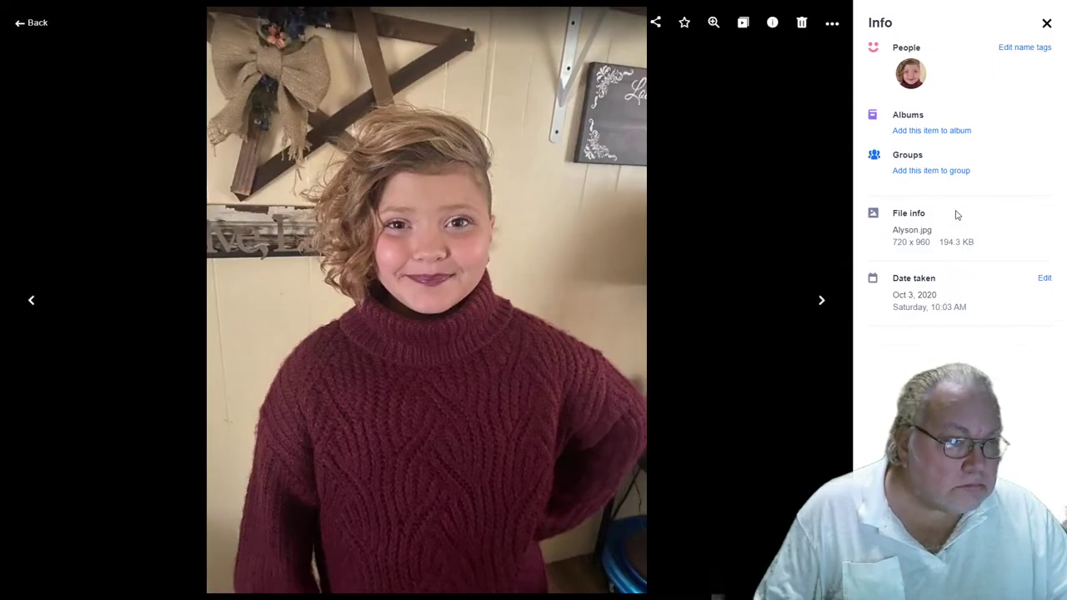
left_click(1045, 24)
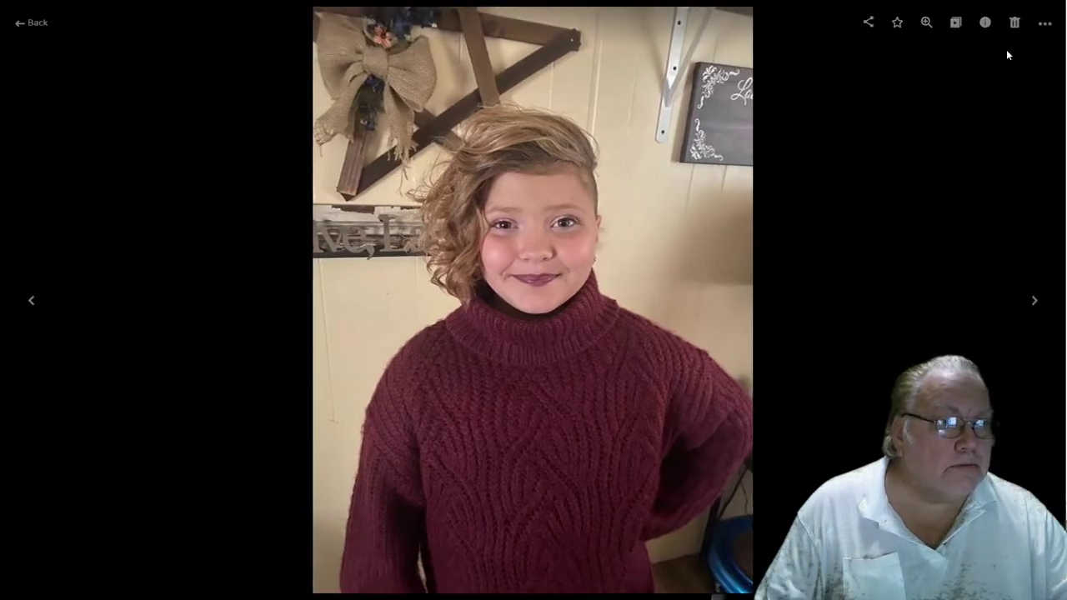
Open the maroon sweater photo for editing.
left_click(1046, 24)
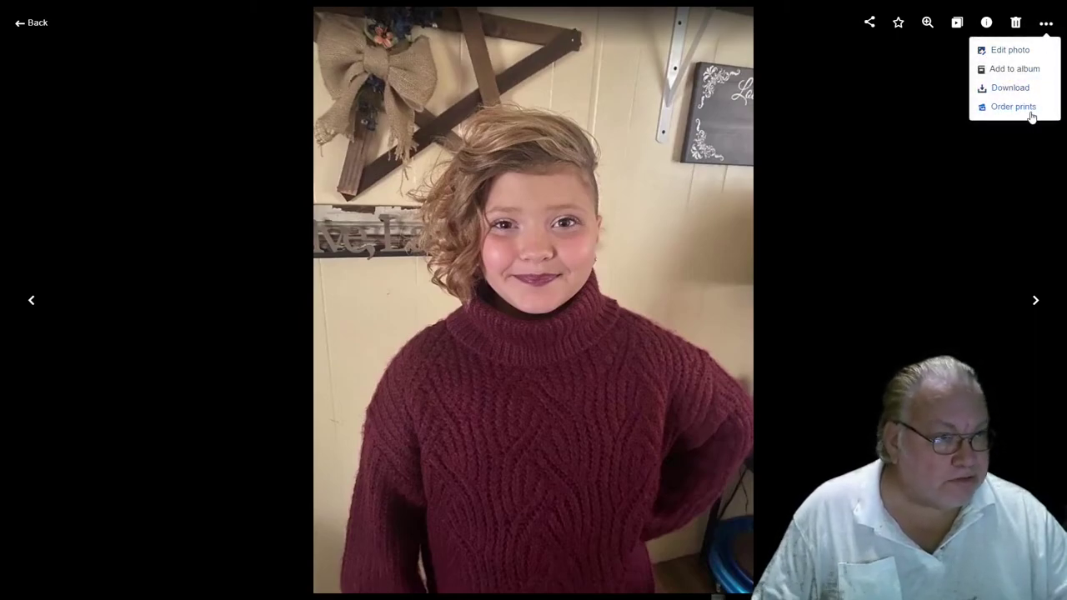
left_click(1009, 51)
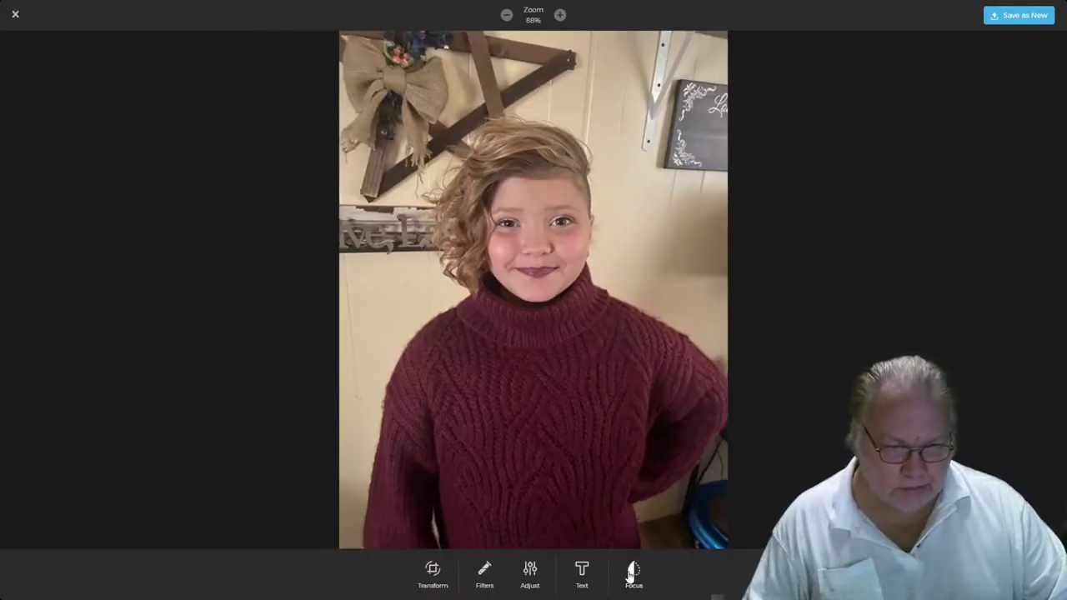
Apply a radial focus blur centred on the child's face and enlarge the sharp circle to include the shoulders.
left_click(632, 573)
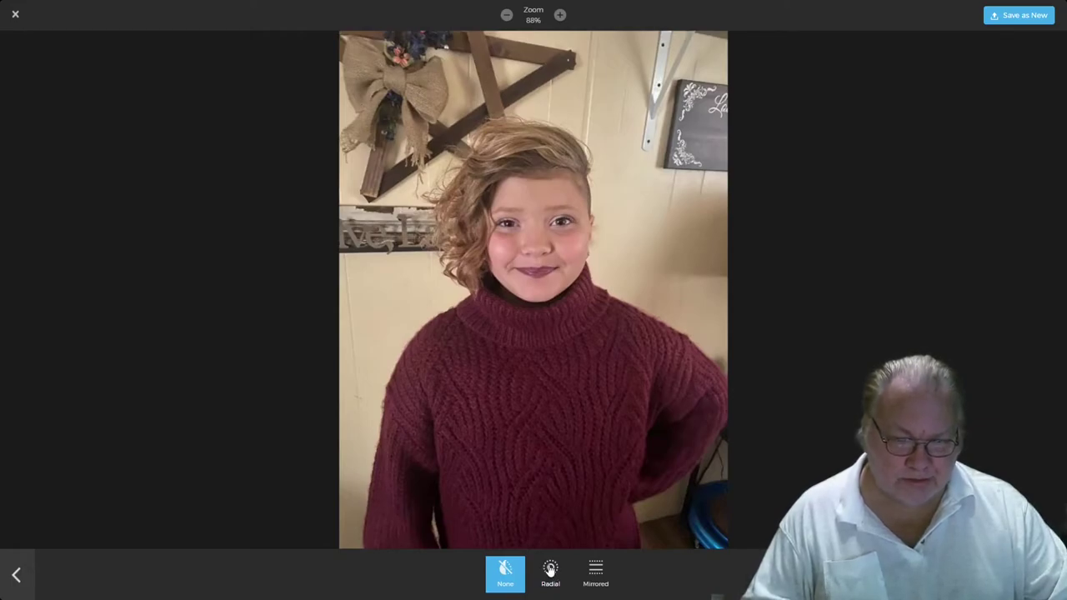
left_click(550, 569)
left_click_drag(531, 287, 530, 219)
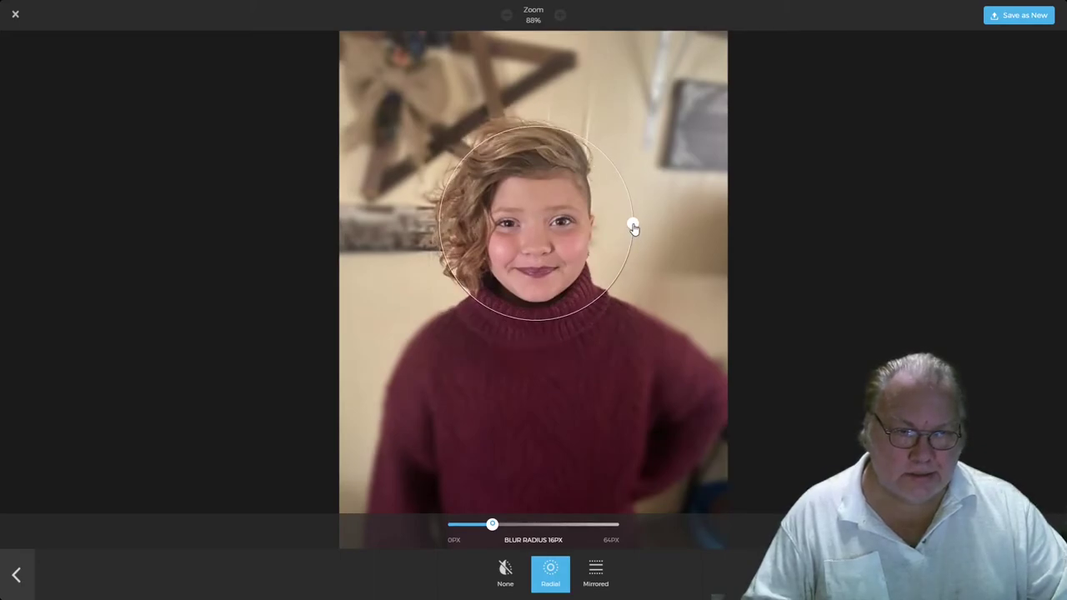
left_click_drag(635, 230, 692, 243)
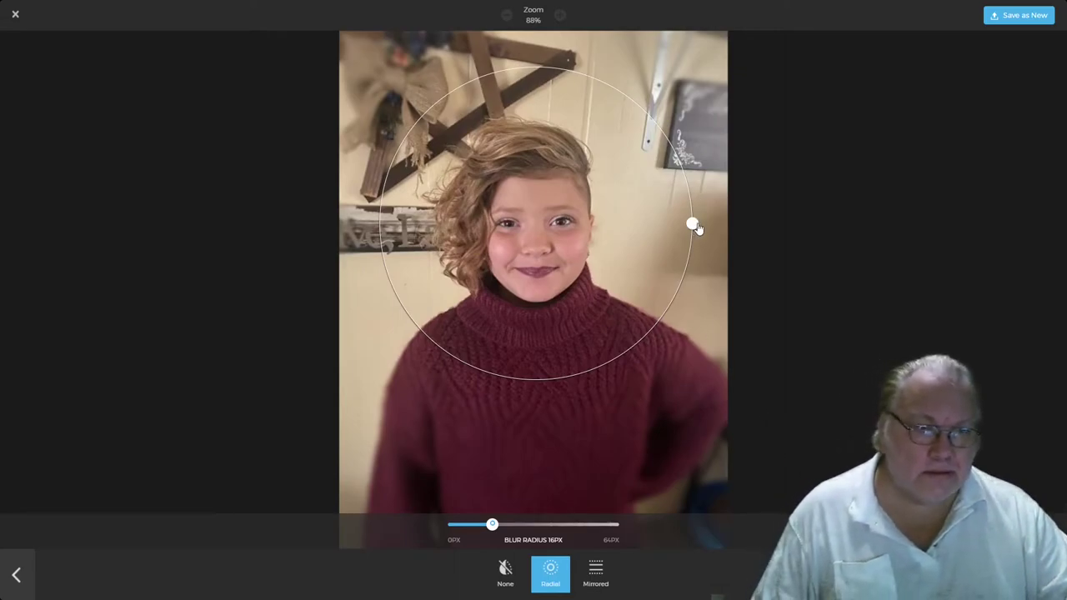
Try a mirrored focus blur with a wide diagonal sharp band and a 6 px blur radius, and undo it.
left_click(599, 573)
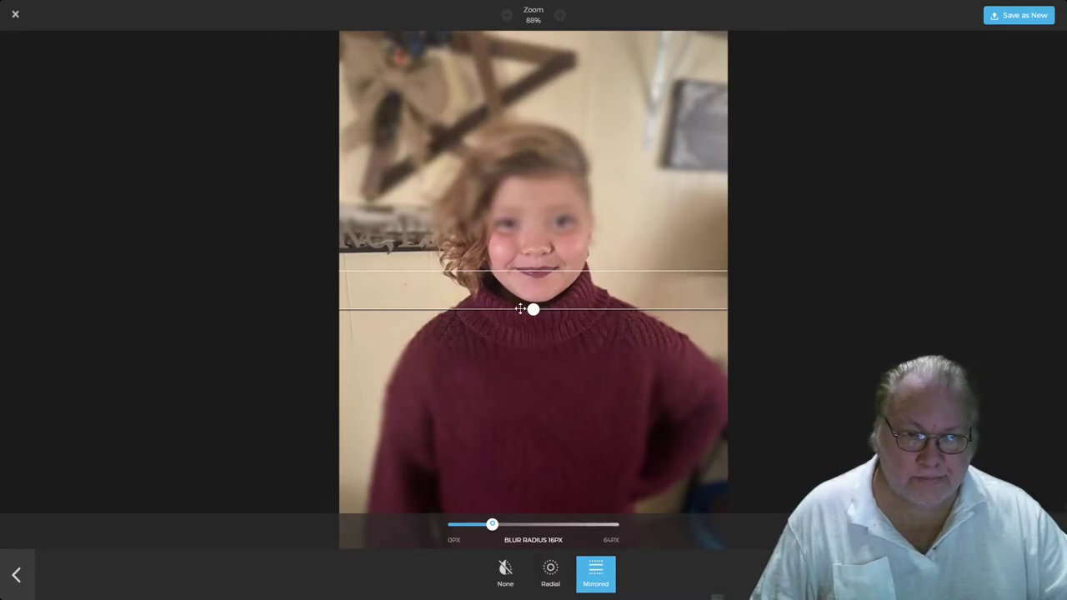
left_click_drag(532, 309, 593, 200)
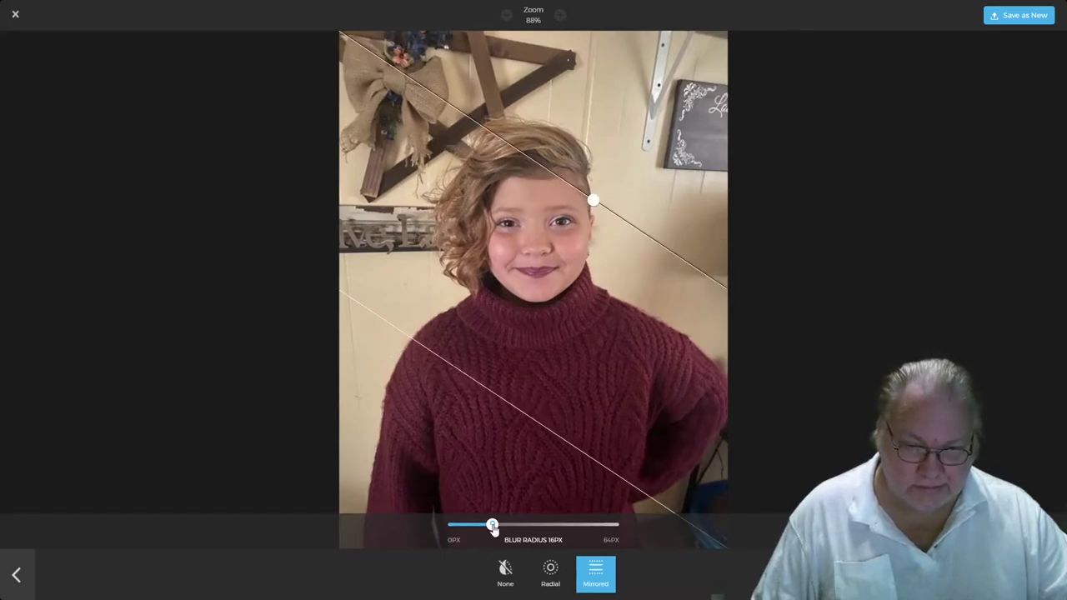
left_click_drag(492, 527, 465, 533)
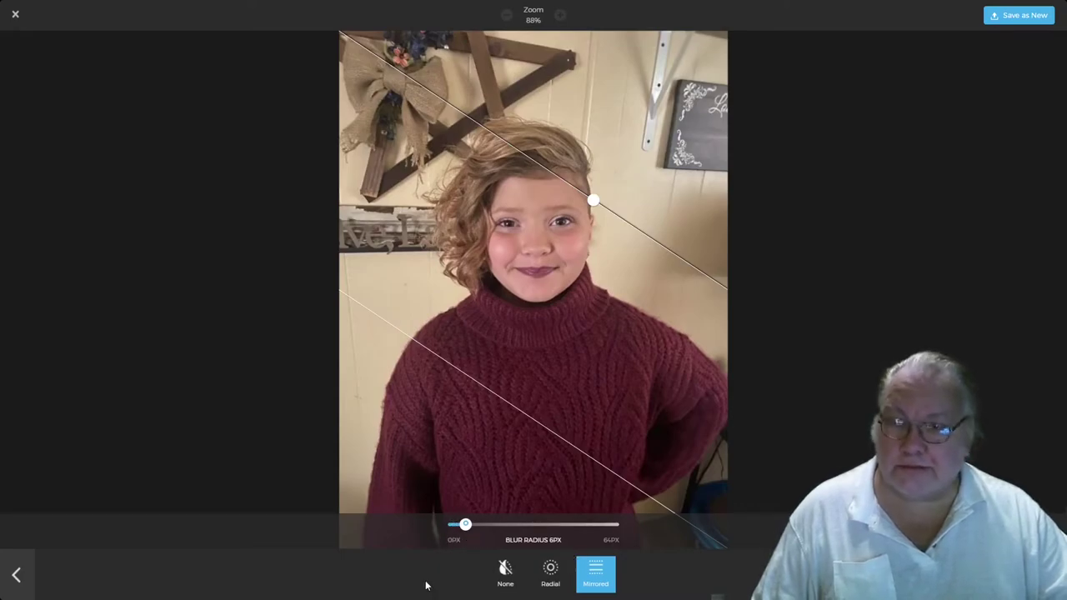
left_click(14, 574)
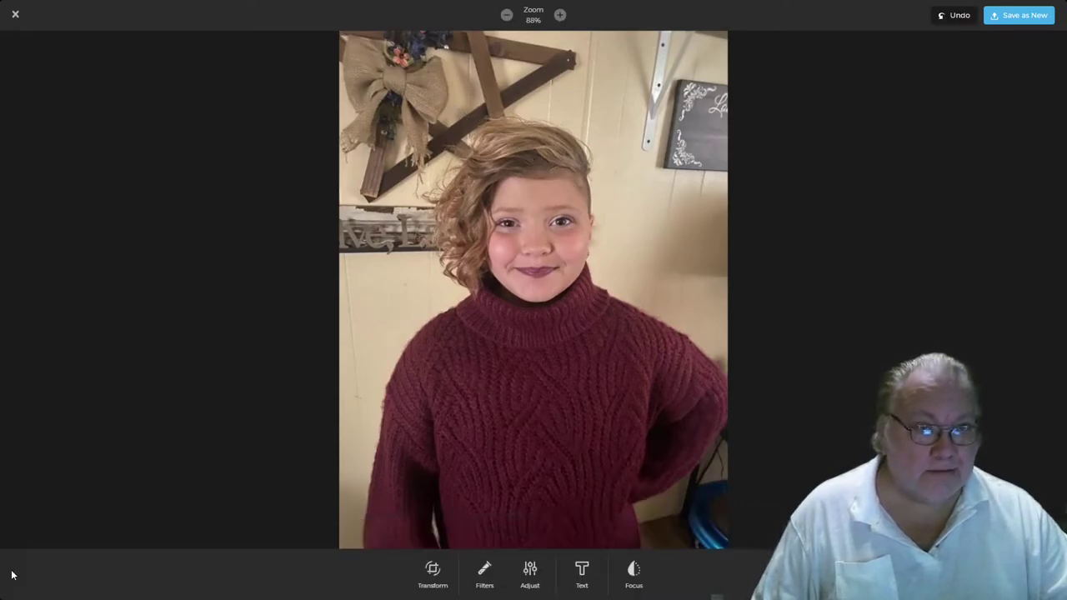
left_click(957, 19)
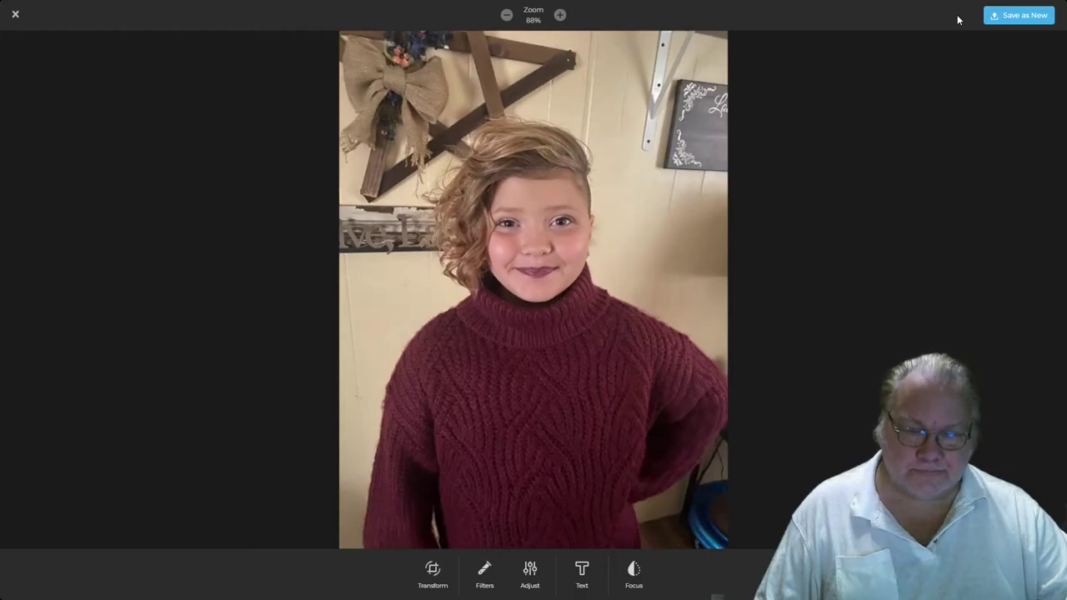
Try a text overlay reading "typing somthing" on the photo and remove it.
left_click(582, 570)
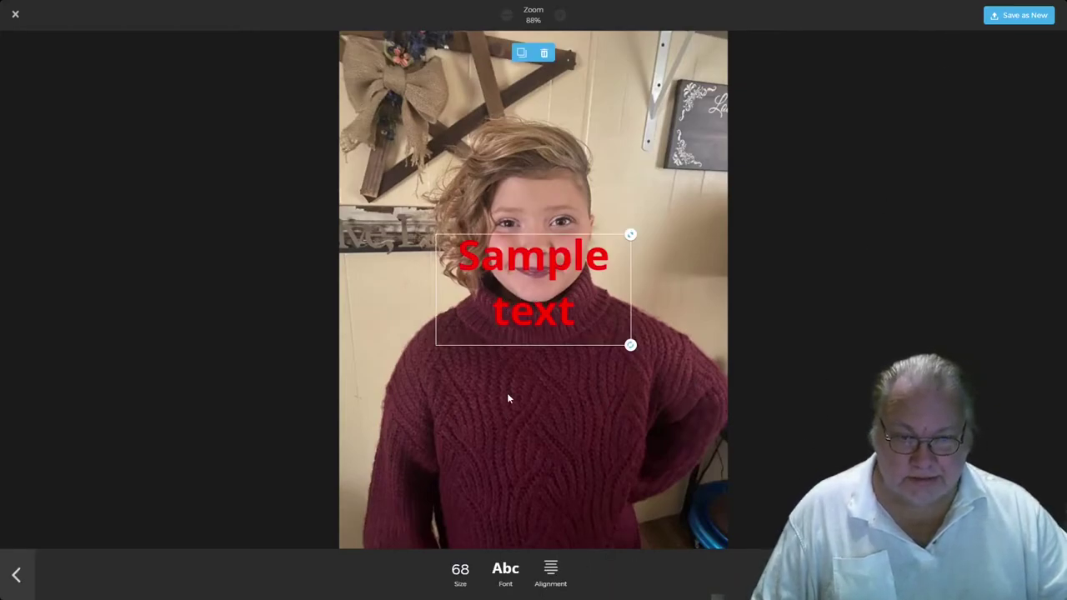
left_click(472, 269)
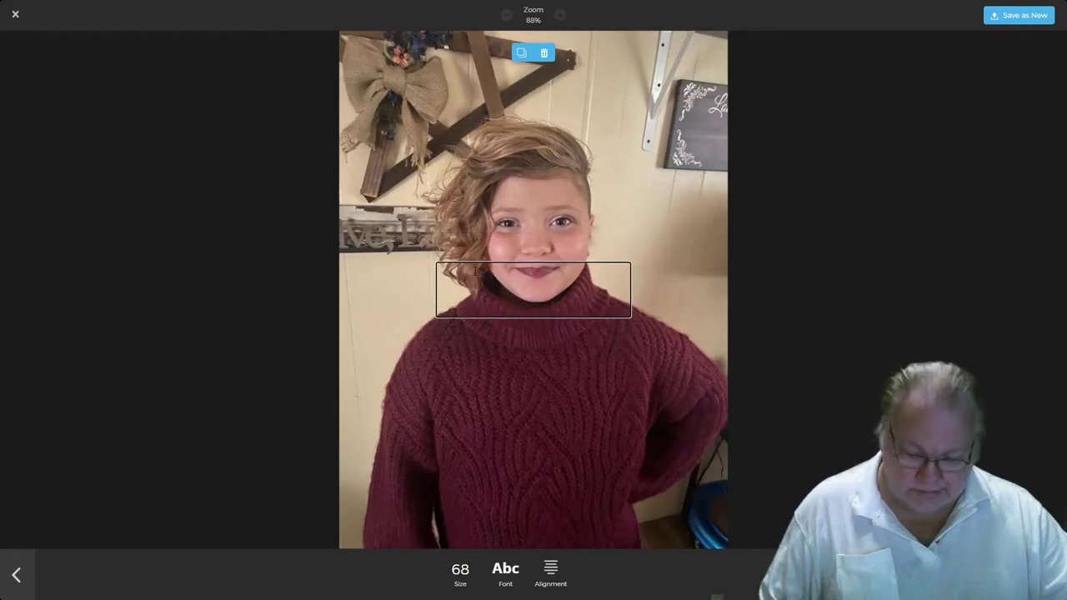
type("t")
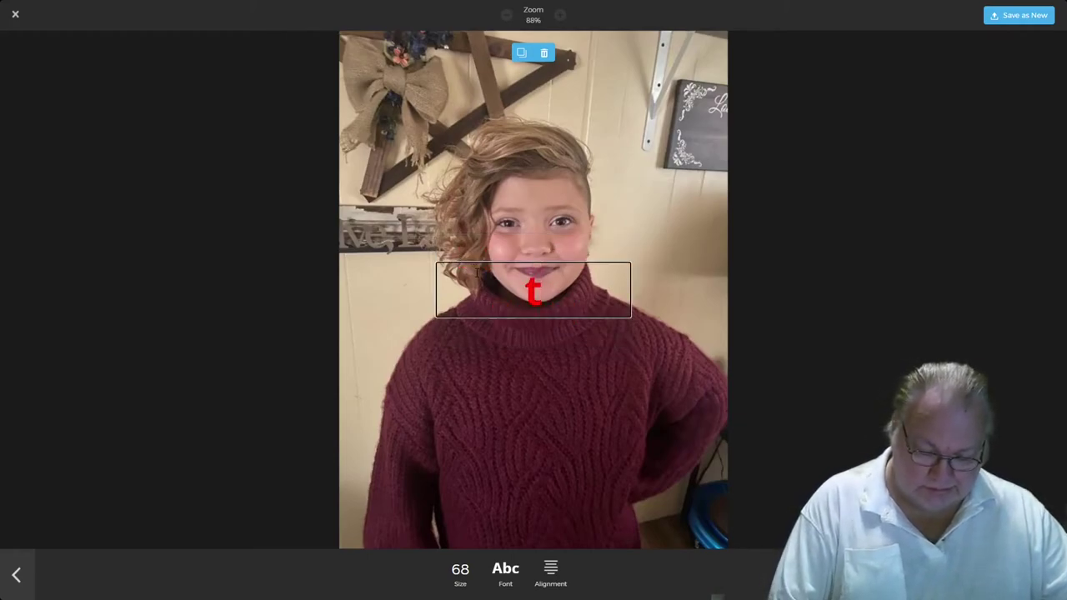
type("ypi")
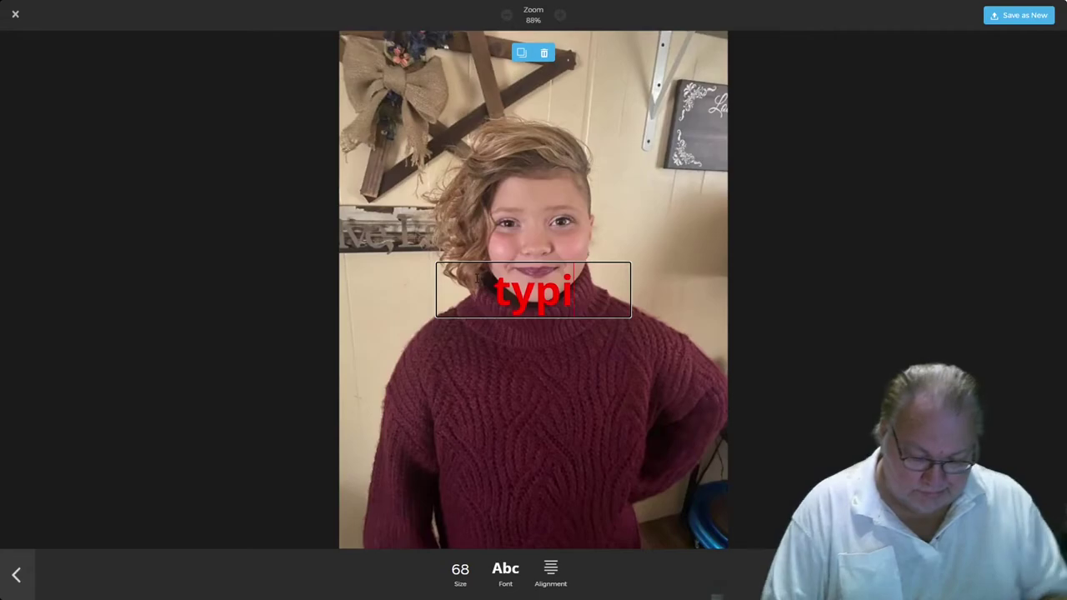
type("ng so")
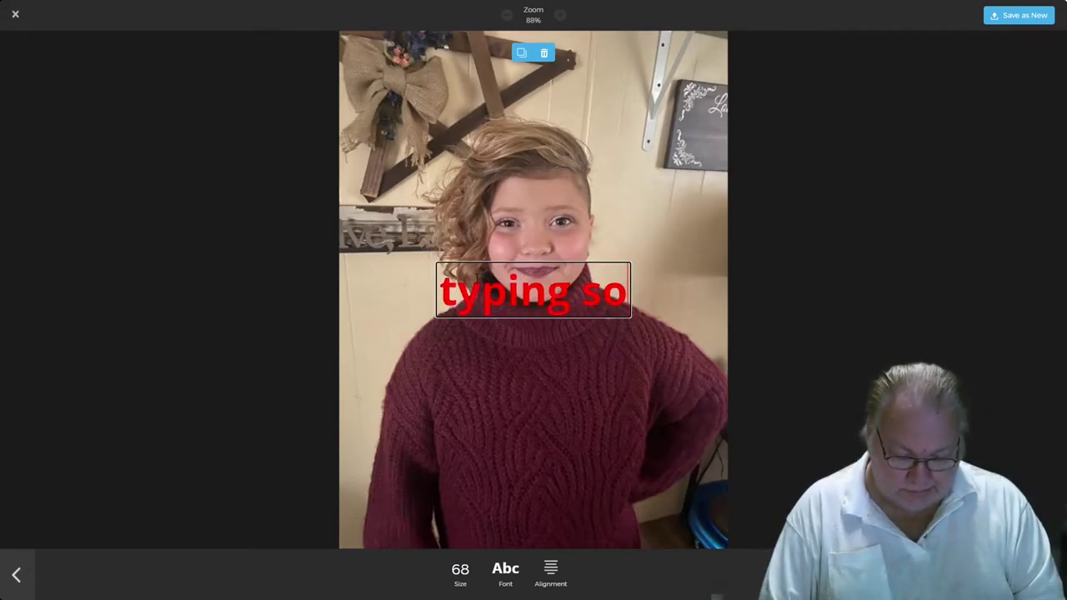
type("mthing")
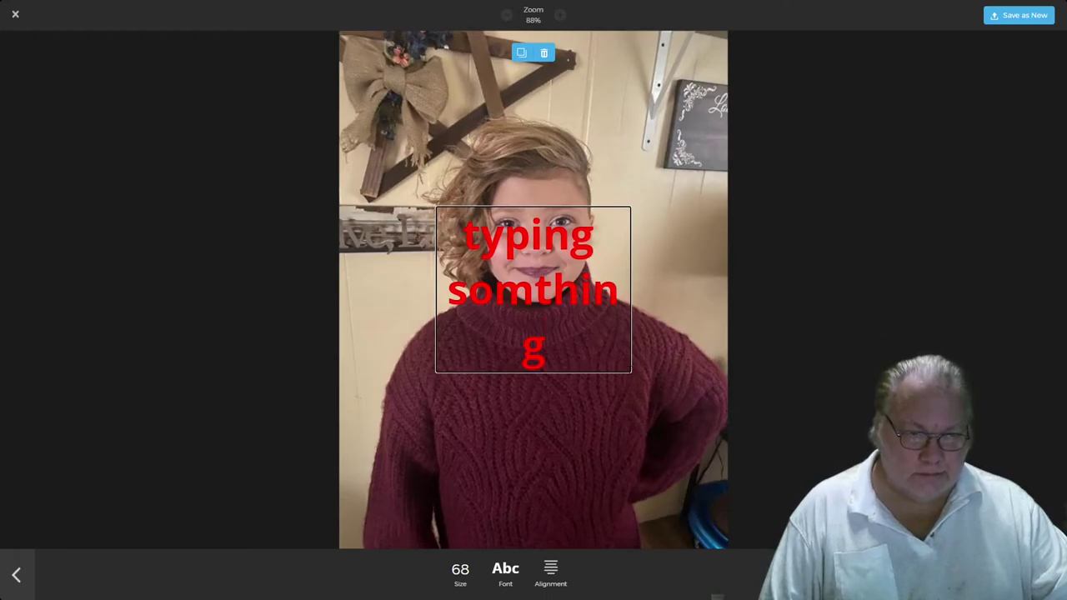
left_click(631, 375)
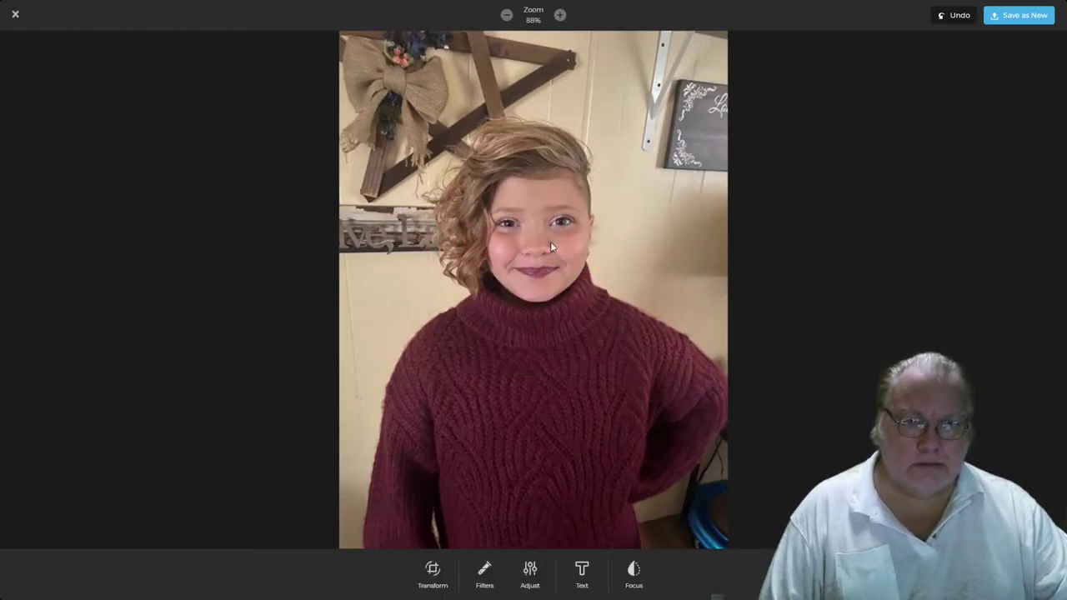
Look over the photo's adjustment options such as brightness, saturation, contrast, gamma and clarity.
left_click(529, 573)
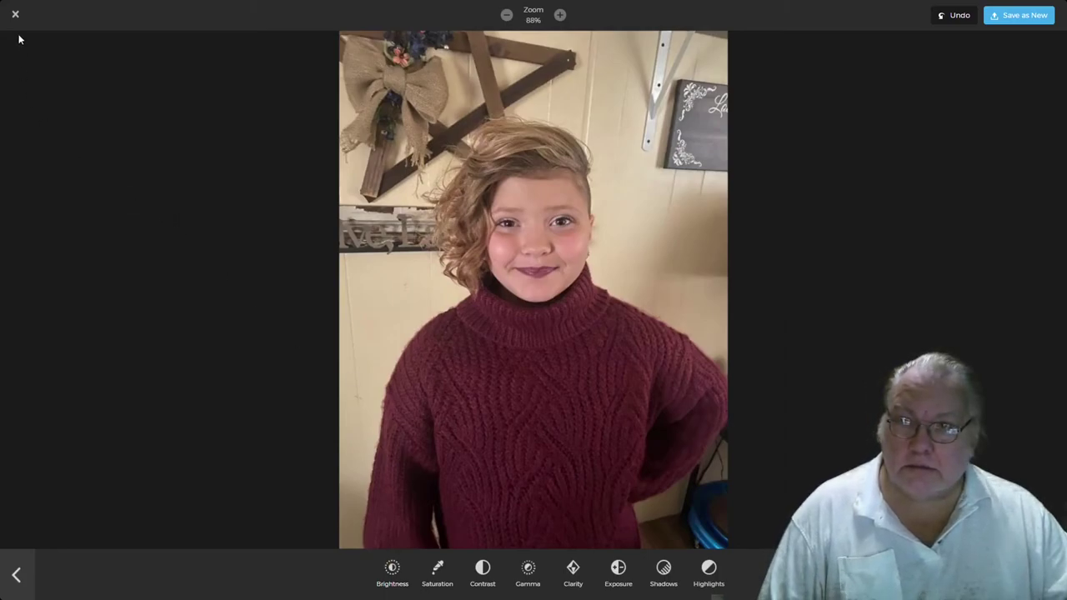
Try several colour filters such as Peach and Frog on the photo, set the intensity to 100%, and undo the filter.
left_click(18, 575)
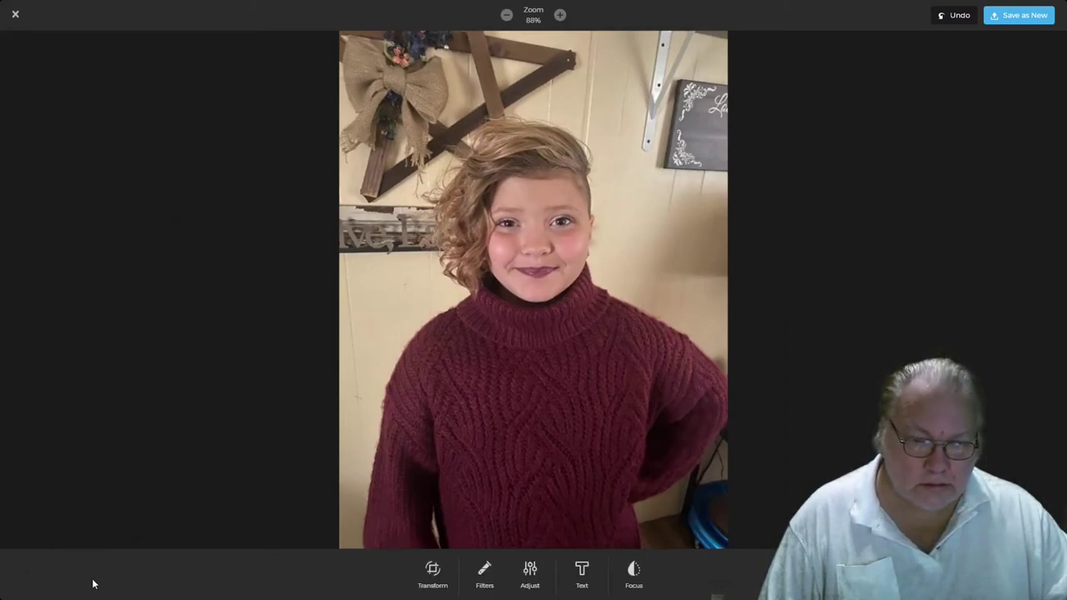
left_click(484, 574)
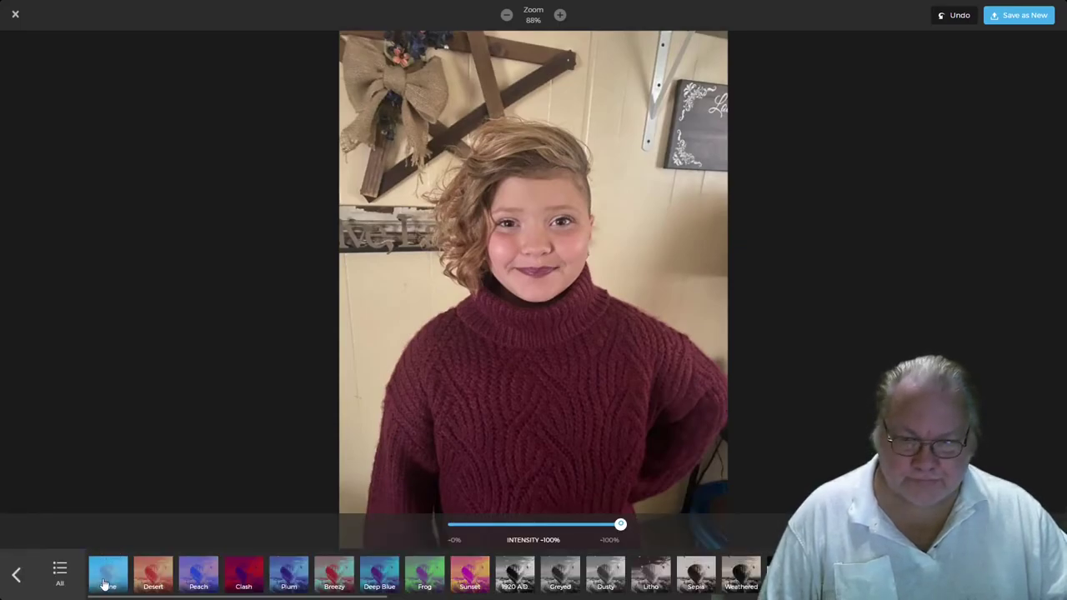
left_click(152, 580)
left_click(205, 583)
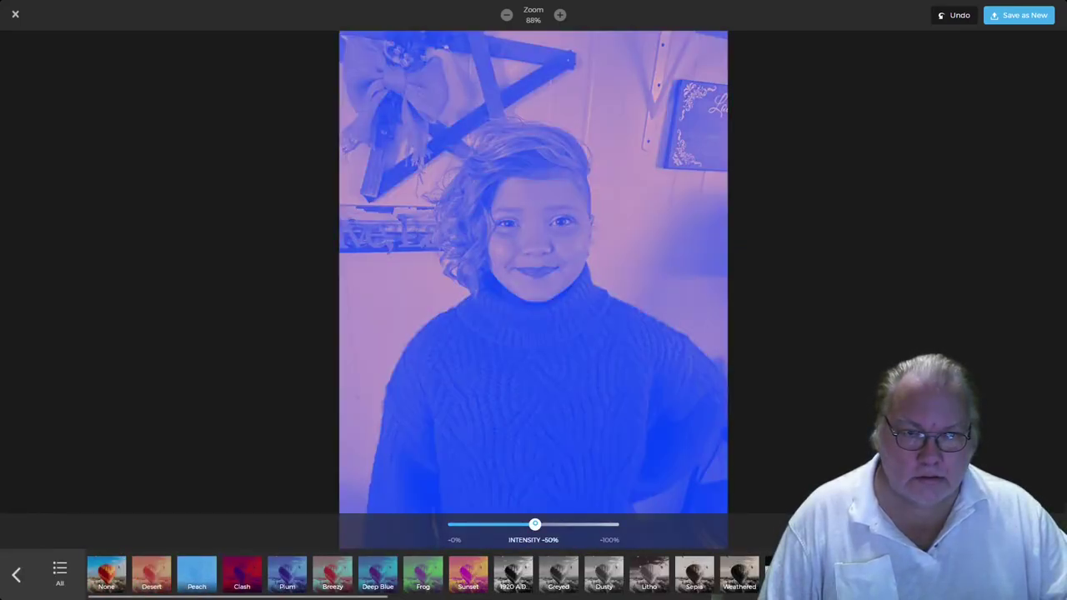
left_click(332, 577)
left_click(417, 577)
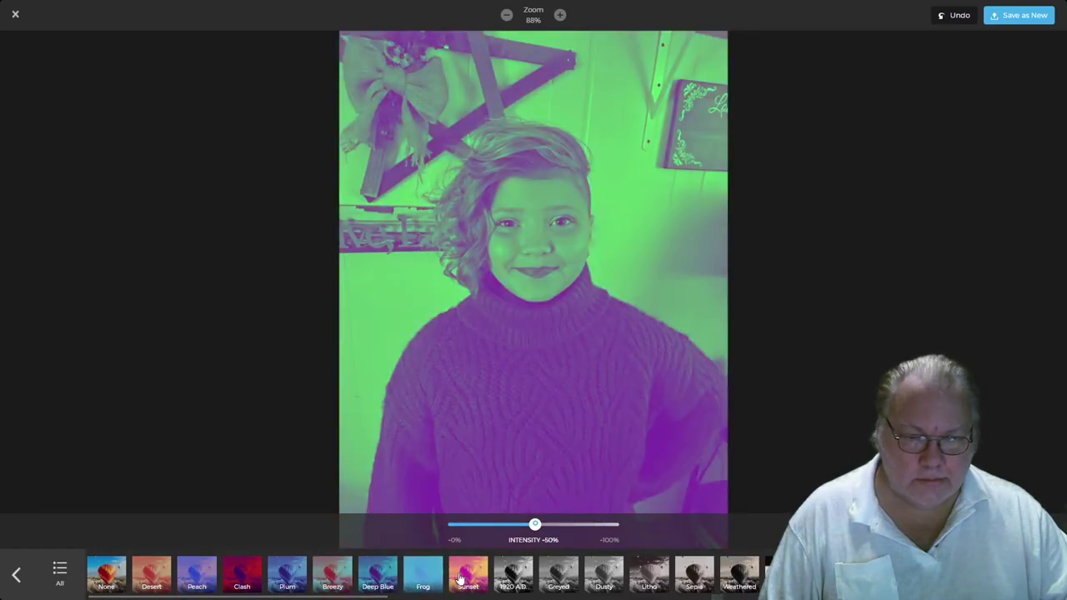
left_click(558, 575)
mouse_move(621, 527)
left_mouse_down()
mouse_move(493, 523)
mouse_move(621, 524)
left_mouse_up()
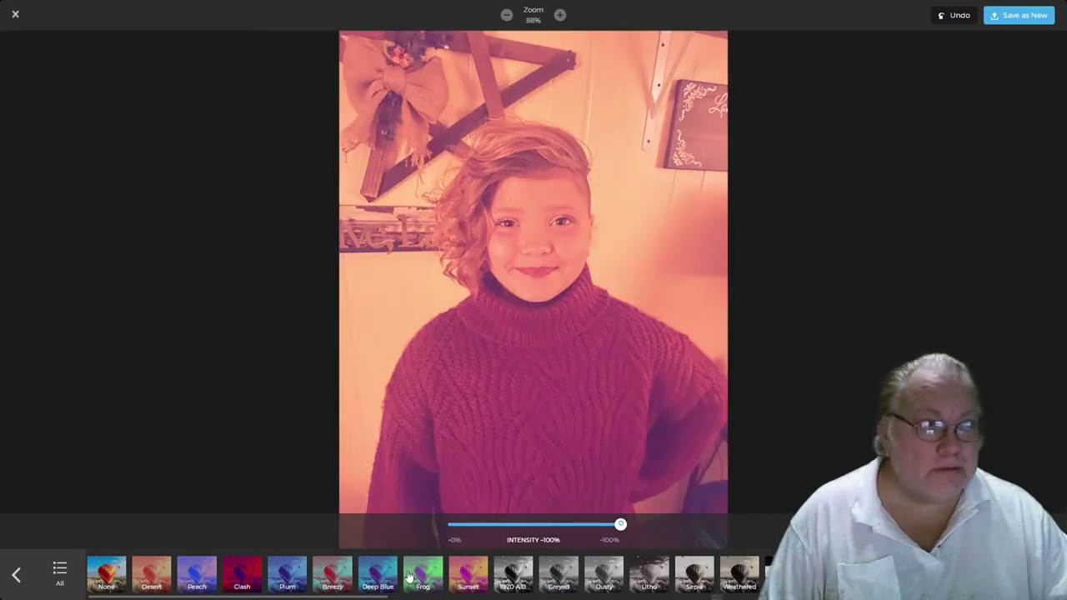
left_click(16, 577)
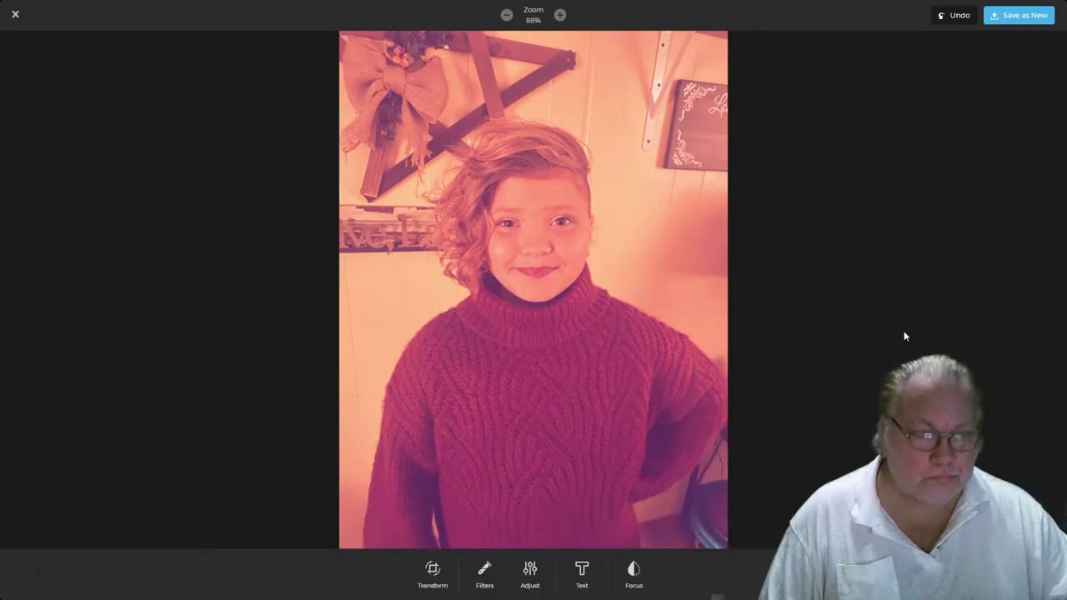
left_click(959, 23)
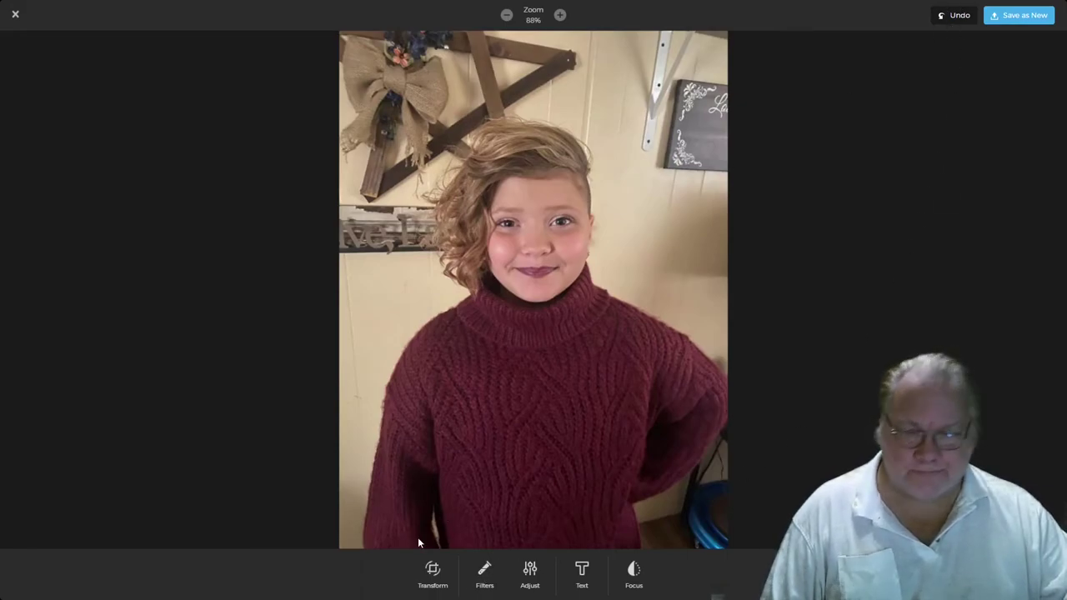
Try the Original, Square, 4:3 and 16:9 crop ratios on the photo.
left_click(431, 575)
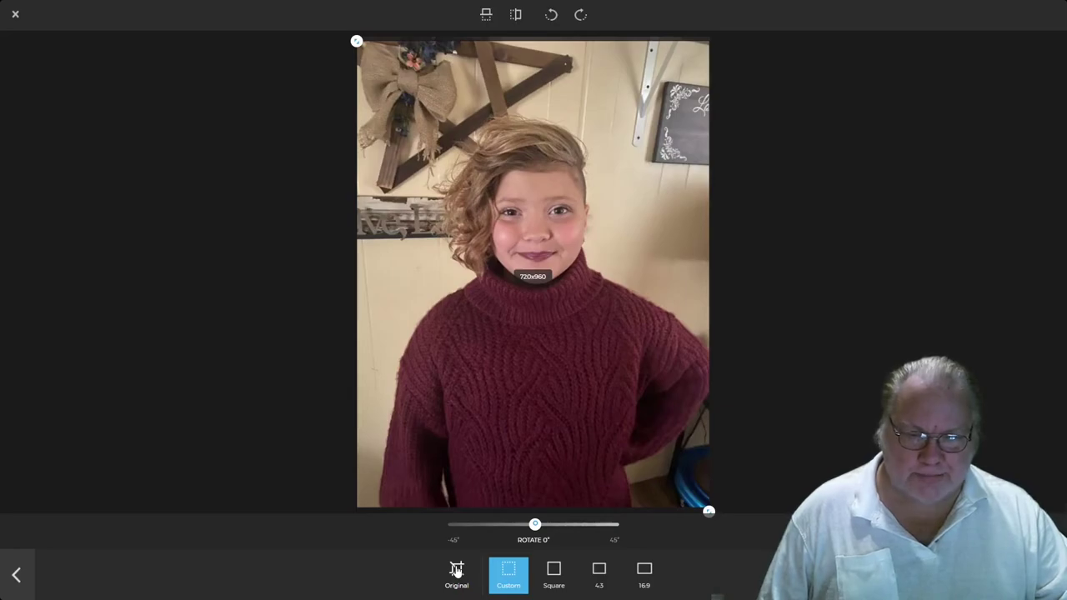
left_click(457, 571)
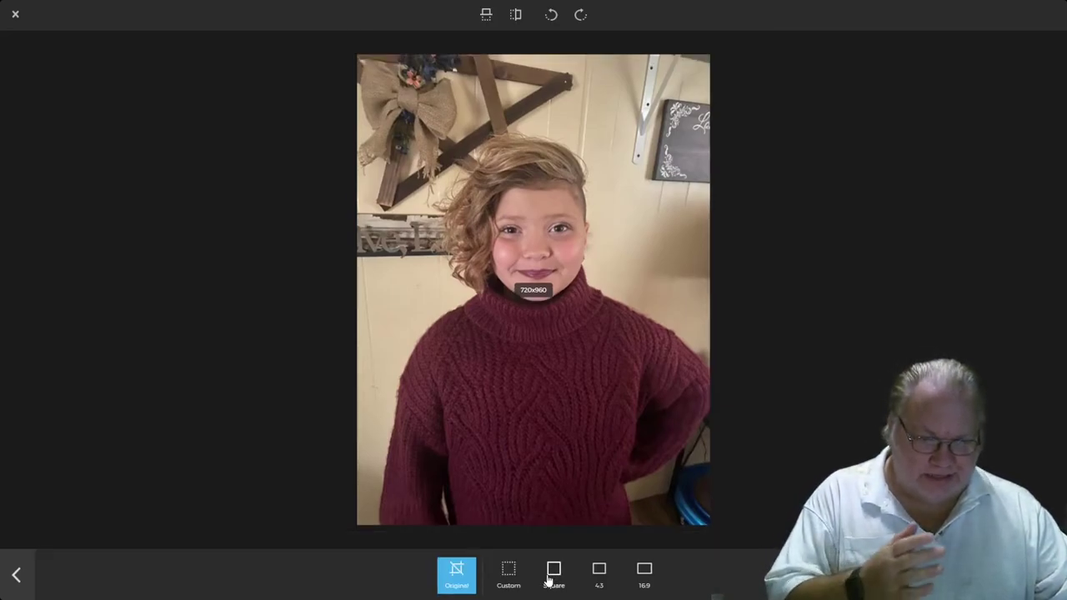
left_click(551, 577)
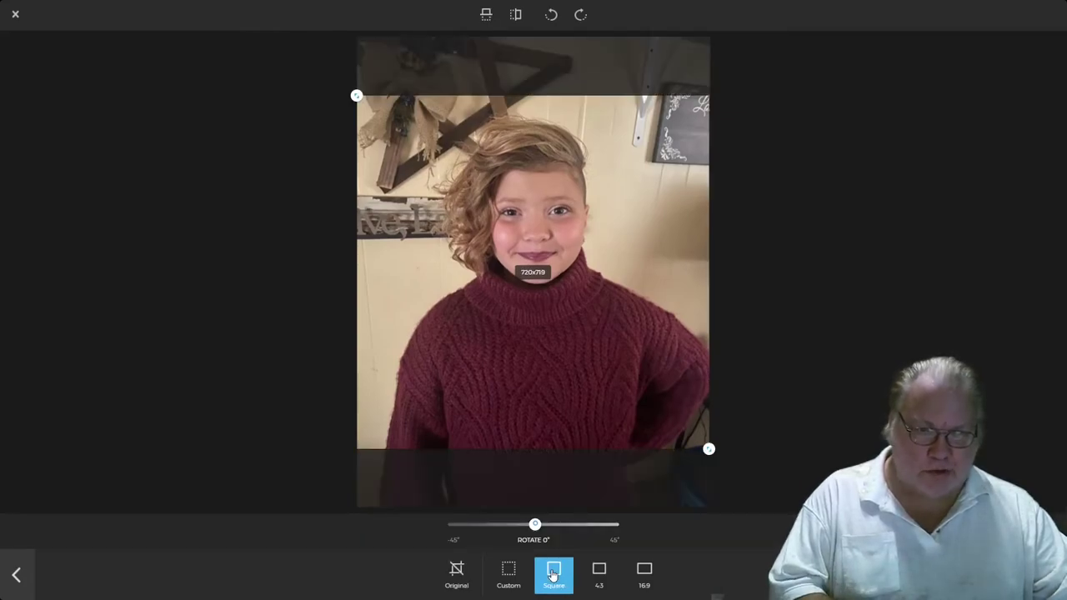
left_click(600, 575)
left_click(647, 575)
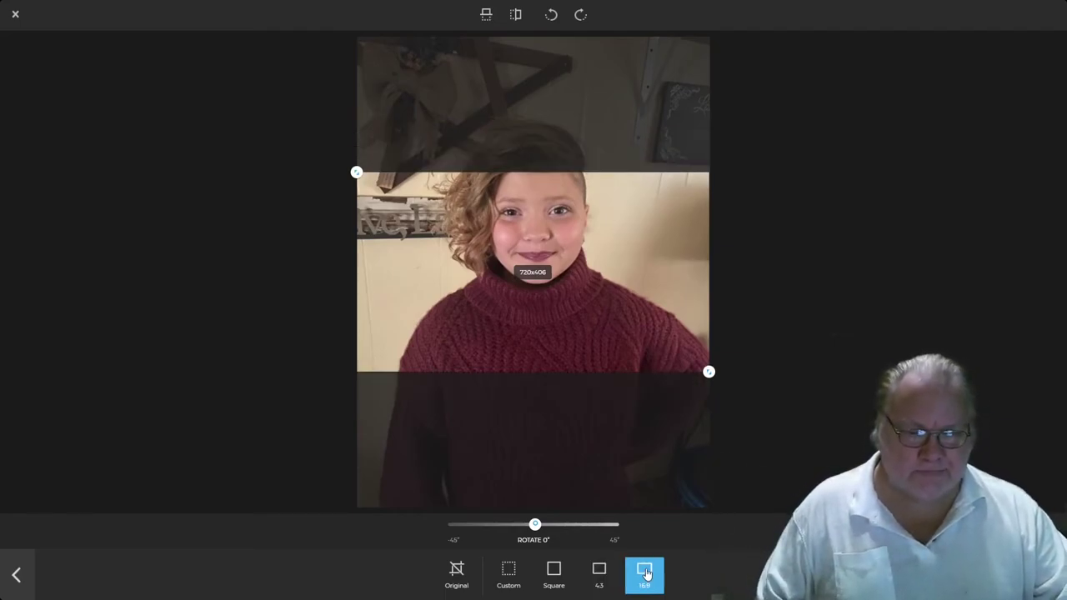
Rotate the photo by -1° and set a square crop around the child's head and upper body.
mouse_move(537, 530)
left_mouse_down()
mouse_move(598, 534)
mouse_move(499, 548)
mouse_move(546, 548)
mouse_move(534, 548)
left_mouse_up()
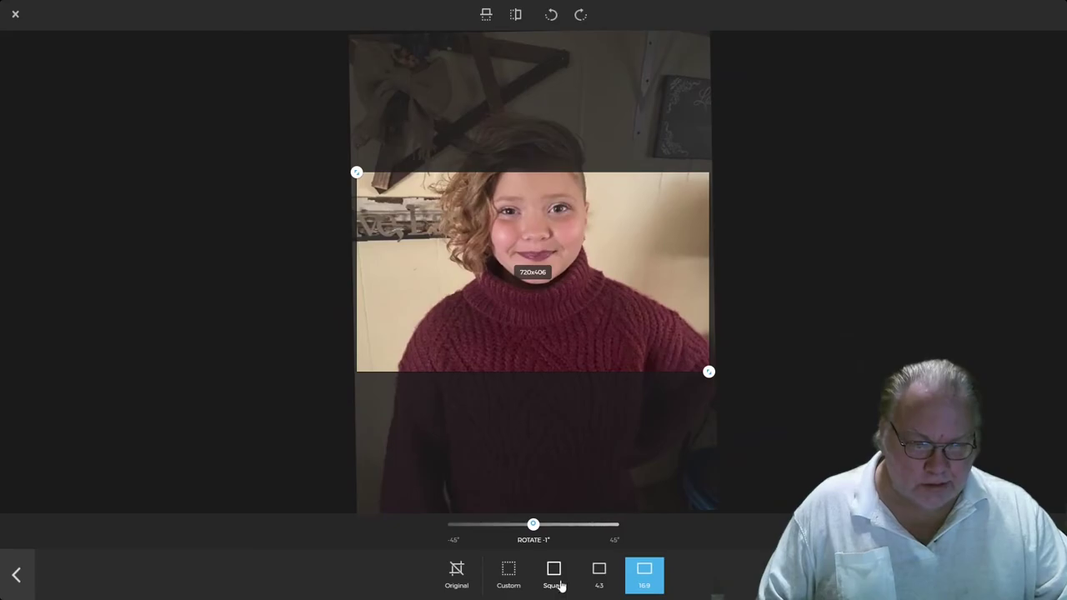
left_click(553, 575)
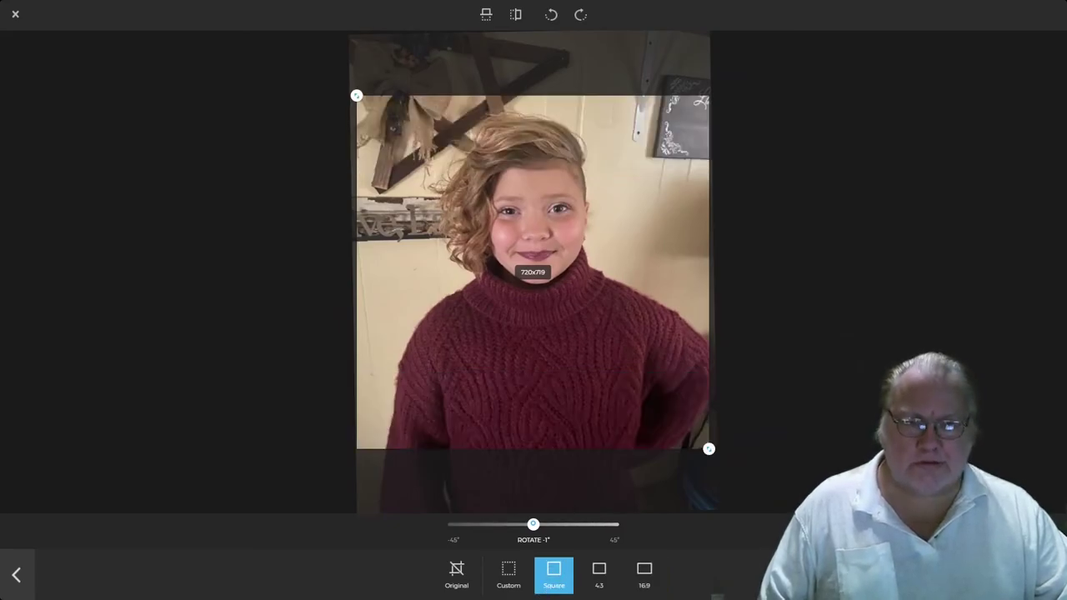
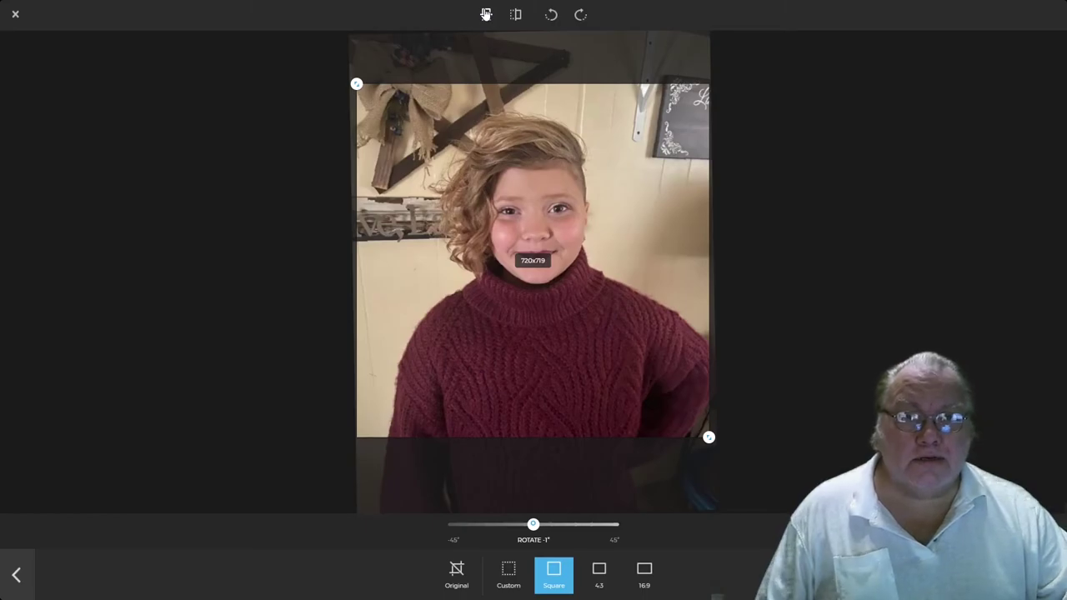
Try flipping the photo vertically and horizontally and rotating it counter-clockwise, bringing it back to its upright orientation.
left_click(486, 14)
left_click(486, 14)
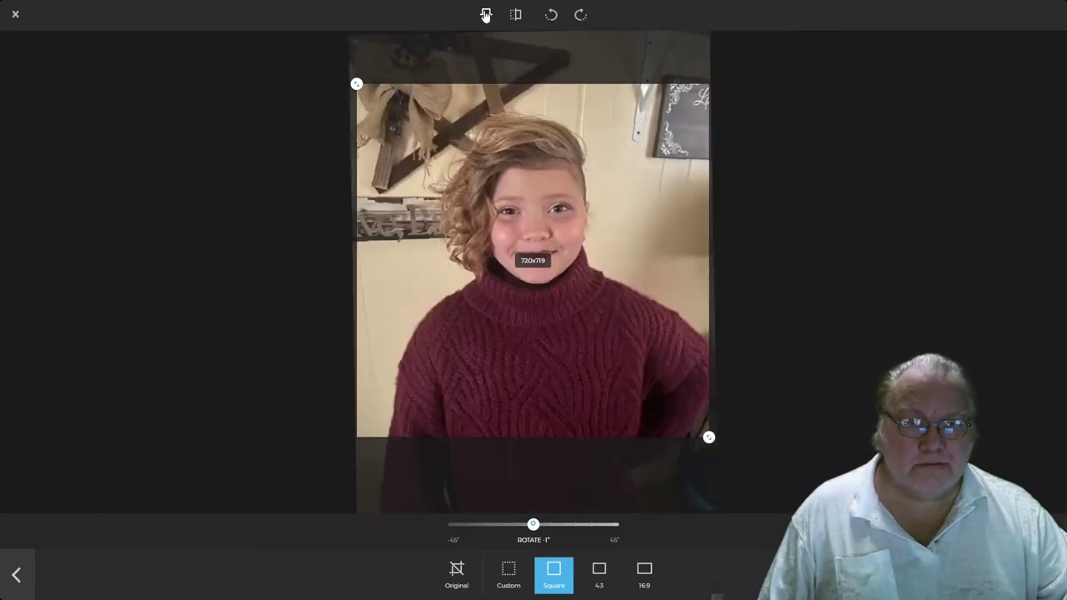
left_click(516, 15)
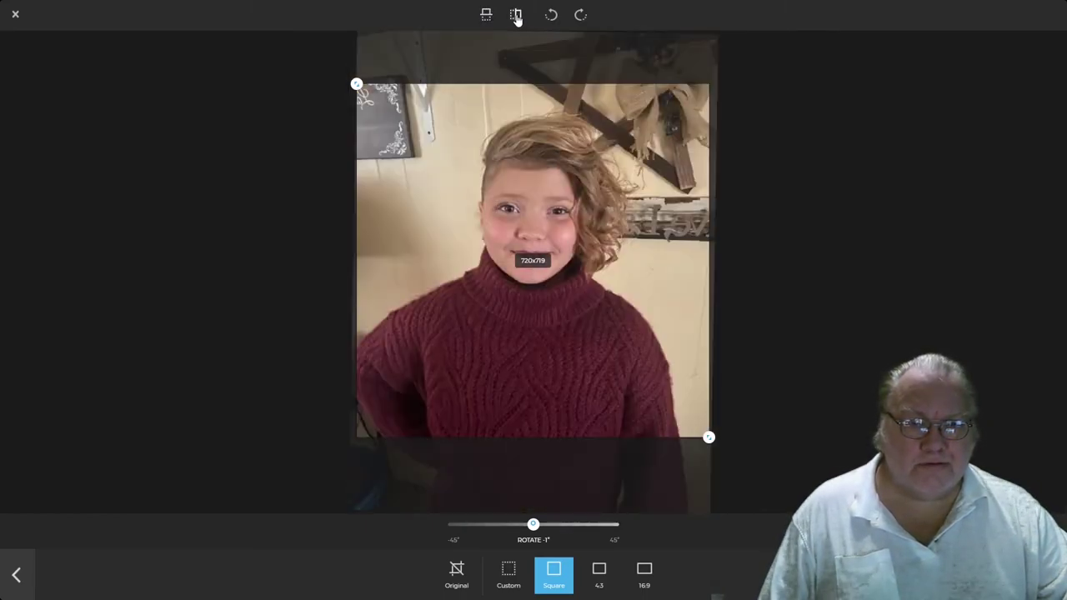
left_click(516, 15)
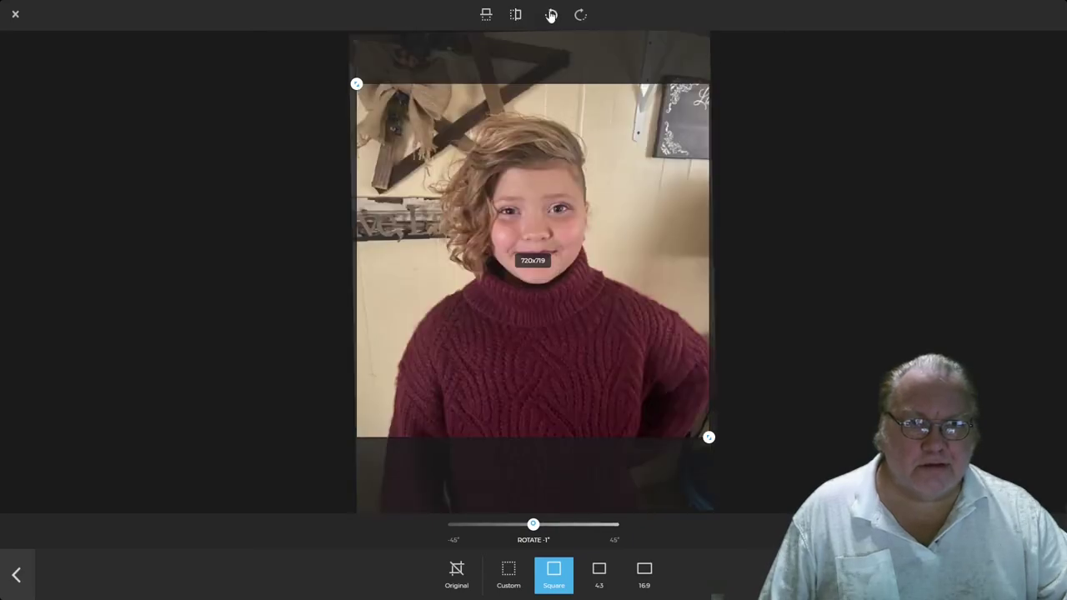
left_click(550, 15)
left_click(551, 15)
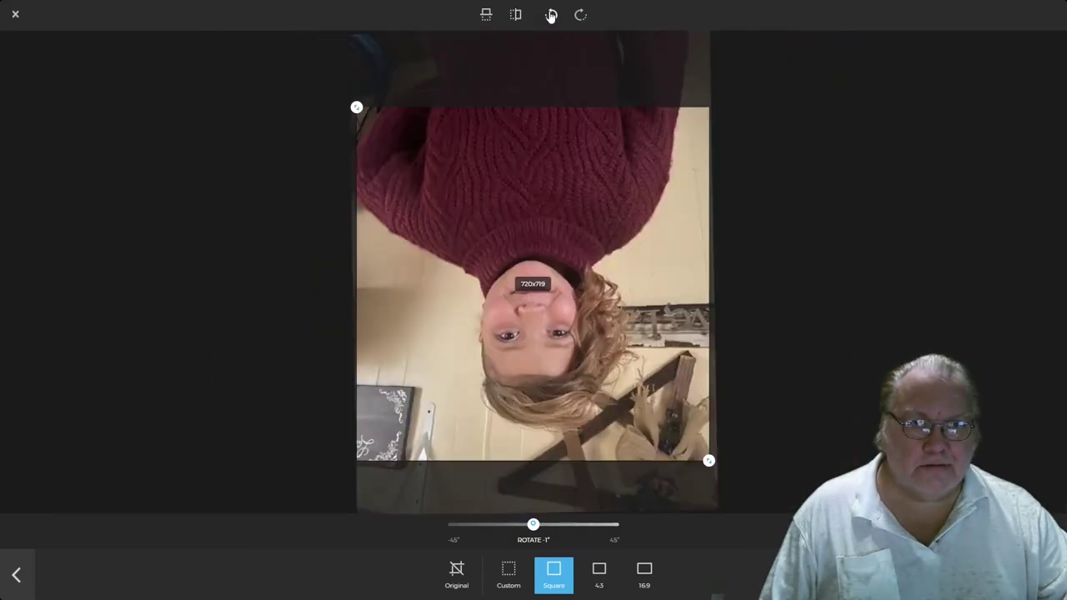
left_click(551, 15)
left_click(551, 15)
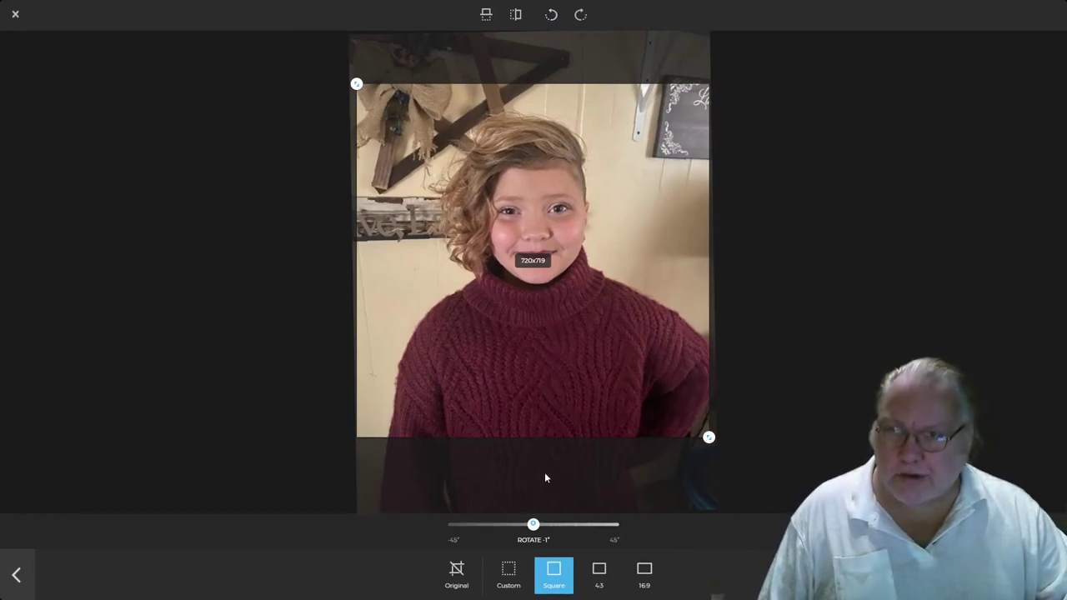
Apply the square crop and save the edited photo as a new copy.
left_click(18, 582)
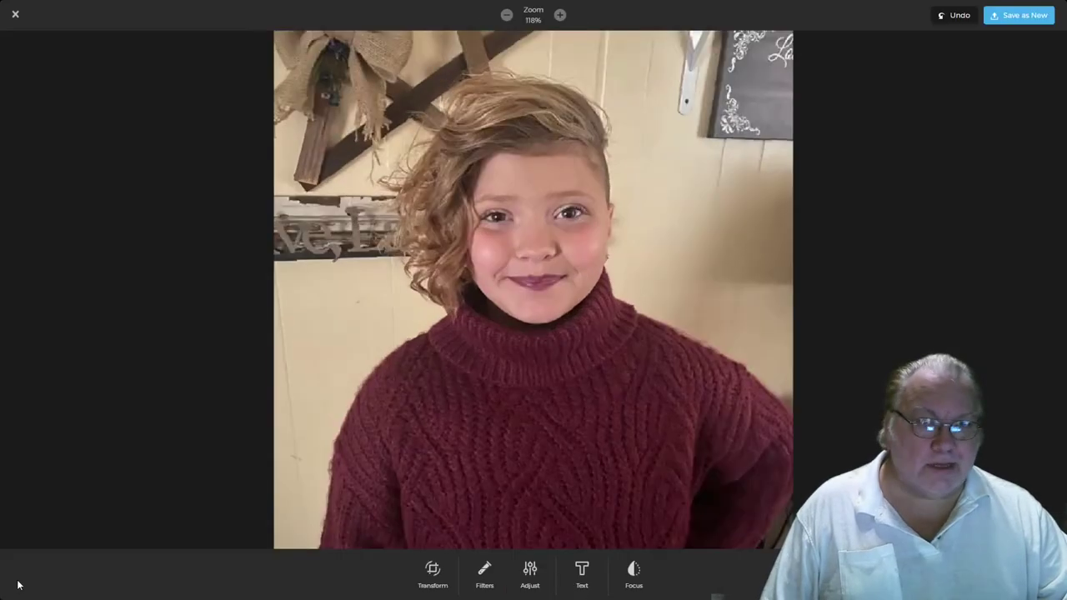
left_click(1019, 15)
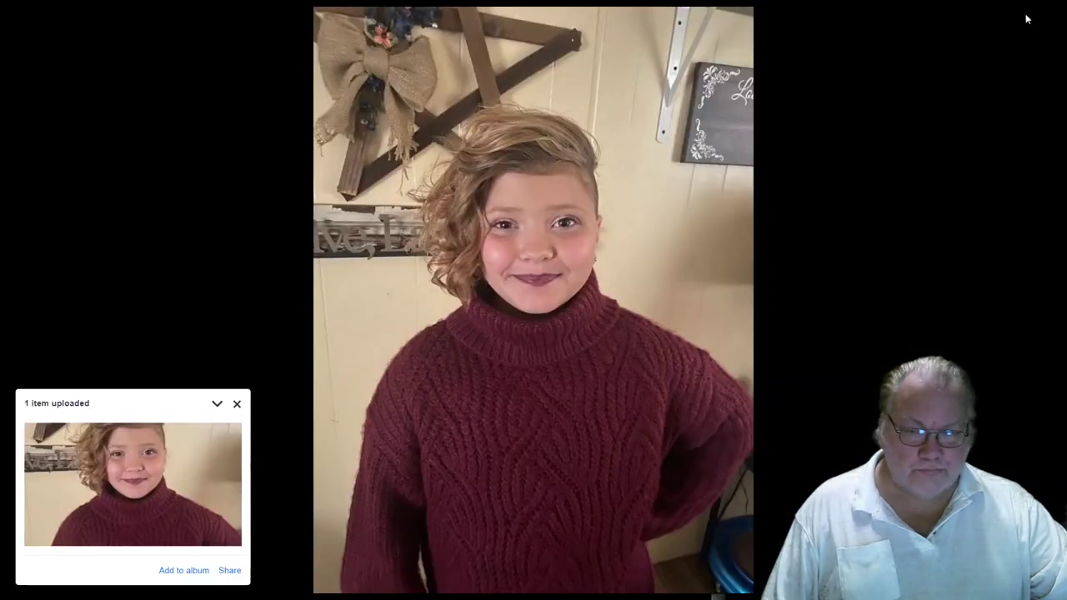
Add the newly uploaded photo to the Family album and collapse the upload notice.
left_click(177, 572)
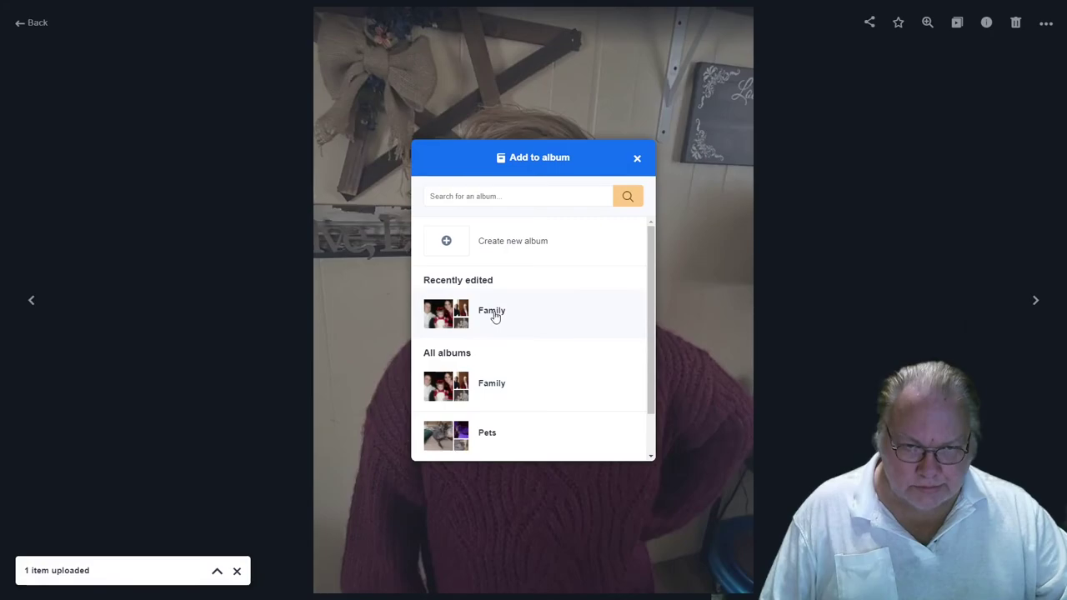
left_click(493, 311)
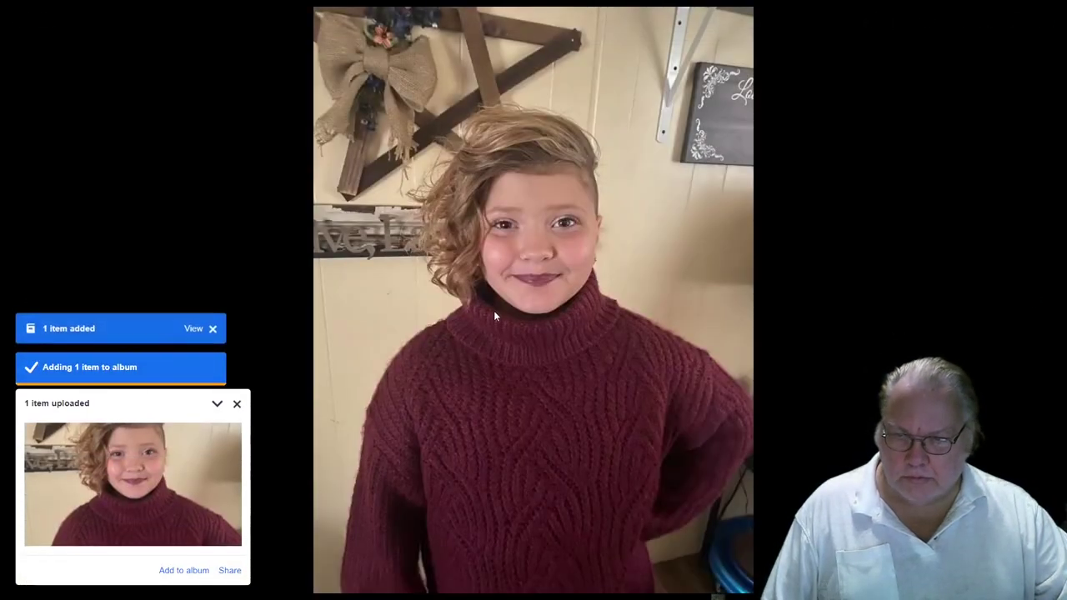
left_click(217, 403)
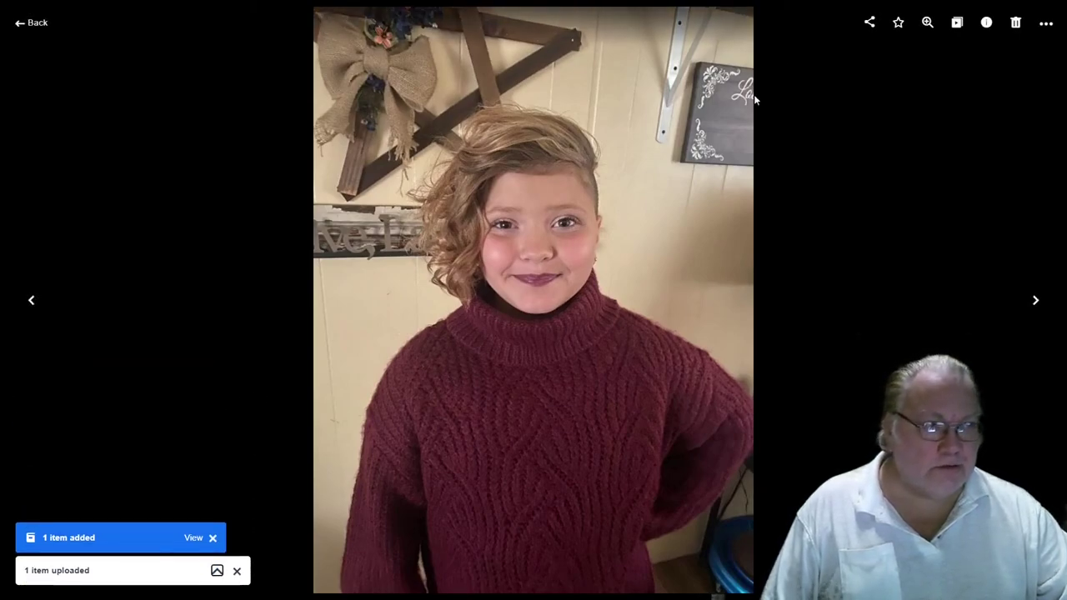
Delete the original uncropped photo and return to the photo library.
left_click(1015, 25)
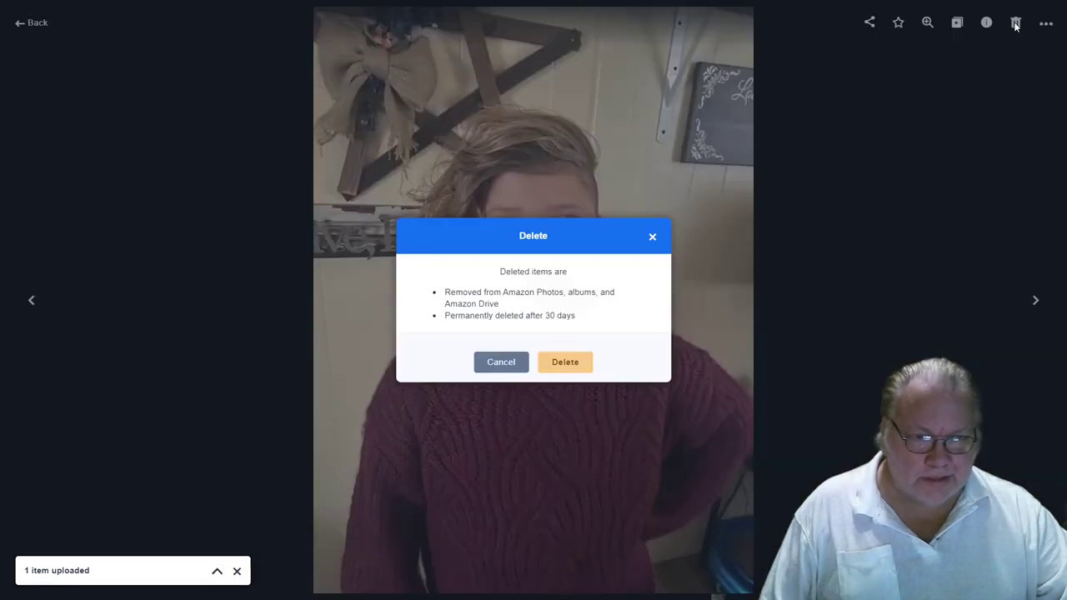
left_click(563, 363)
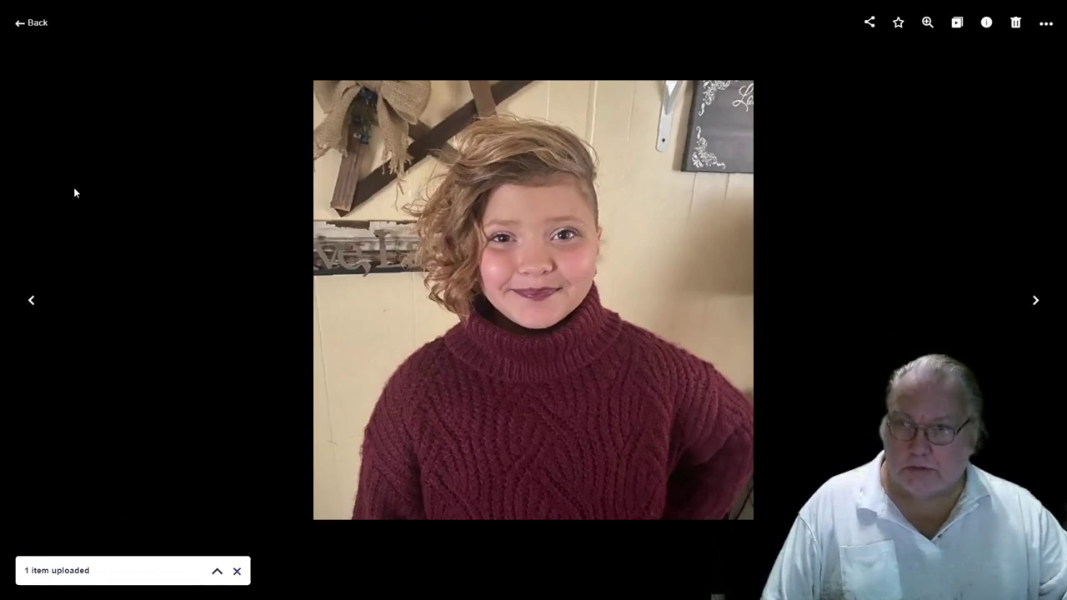
left_click(20, 35)
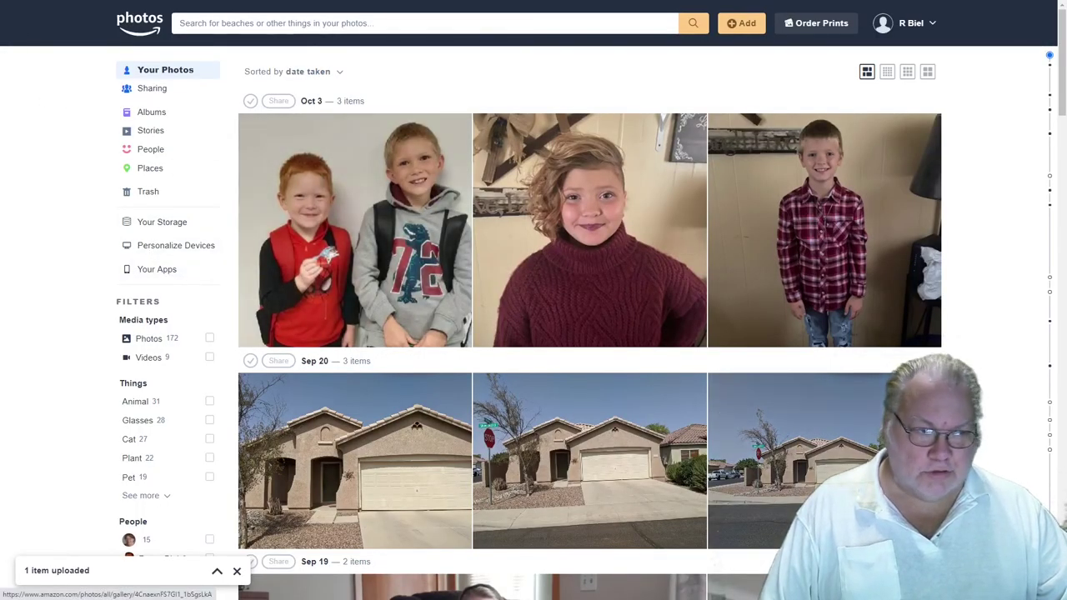
Show the date markers on the library's timeline, starting at Oct 2020.
mouse_move(1048, 55)
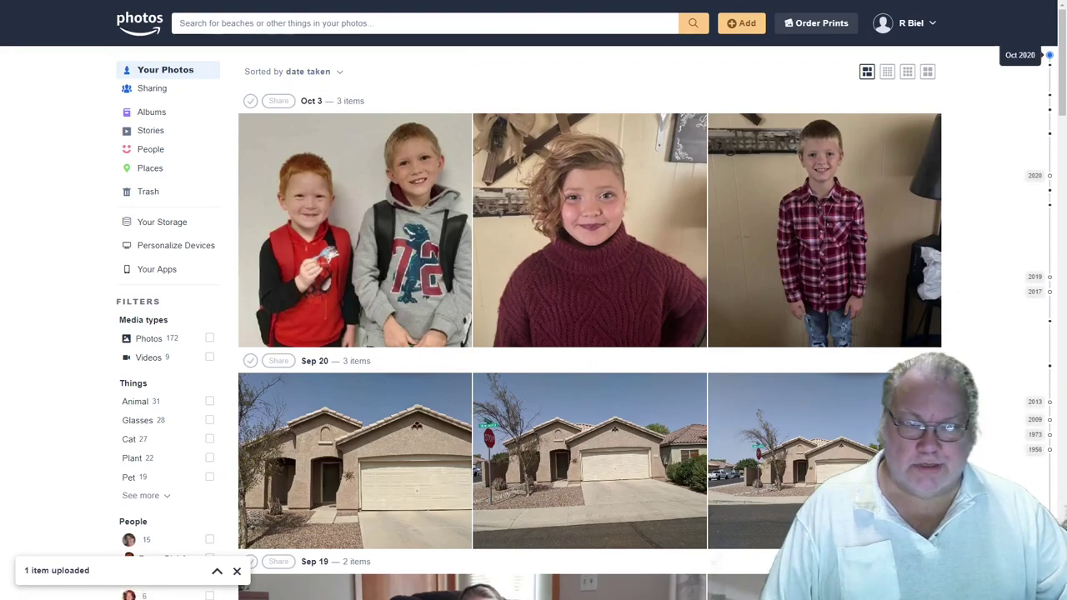